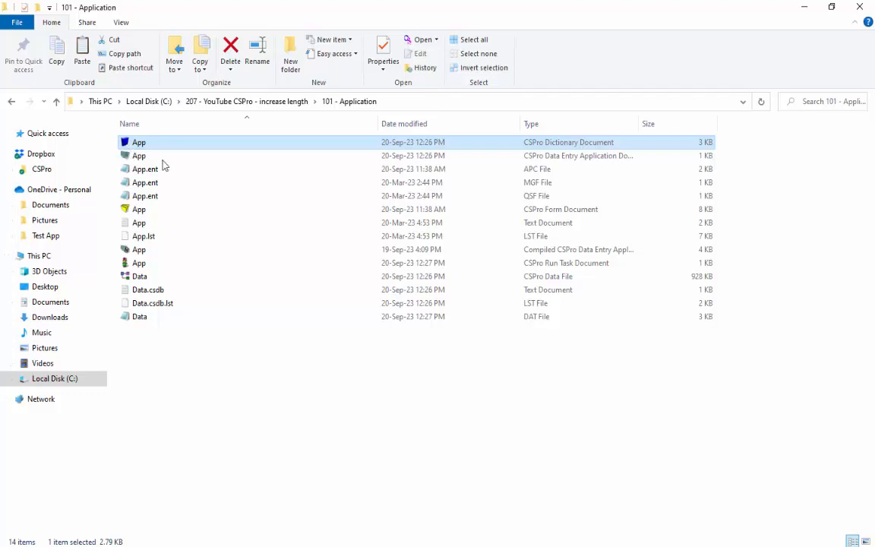
# Duplicate the App dictionary file in the 101 - Application folder and name the copy "App - old".
pyautogui.hotkey('ctrl', 'v')
pyautogui.press('F2')
pyautogui.press('End')
pyautogui.press('BackSpace')
pyautogui.press('BackSpace')
pyautogui.press('BackSpace')
pyautogui.press('BackSpace')
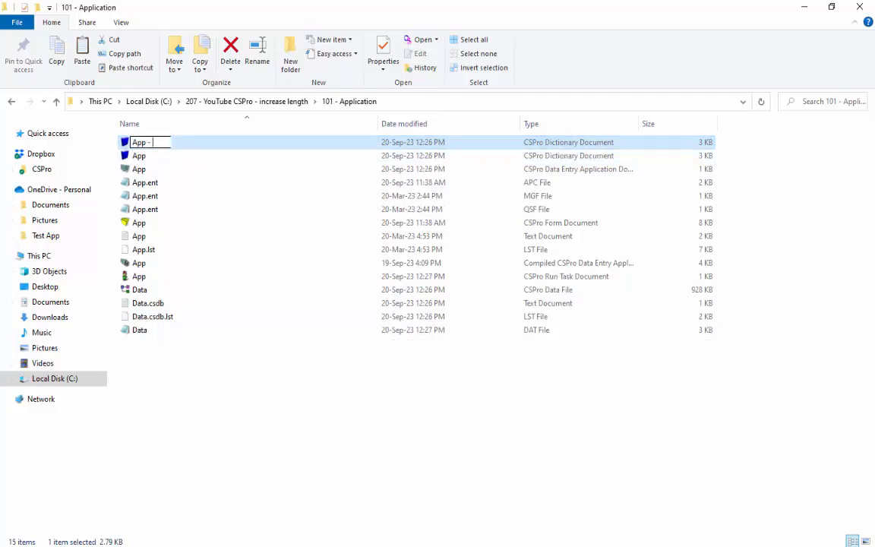
pyautogui.write('old')
pyautogui.press('Return')
# Switch to CSPro and set the length of Q2 - Name in the ROSTER record to 45.
pyautogui.hotkey('alt', 'Tab')
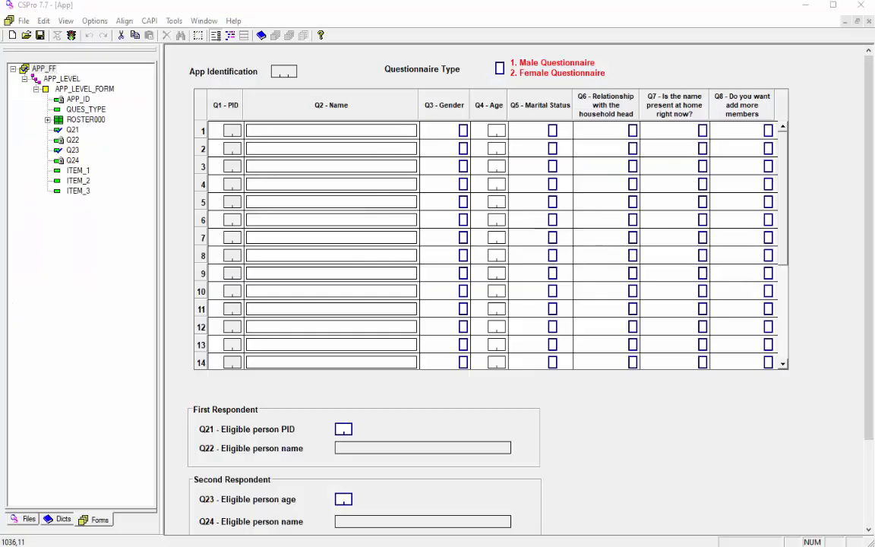
pyautogui.click(54, 521)
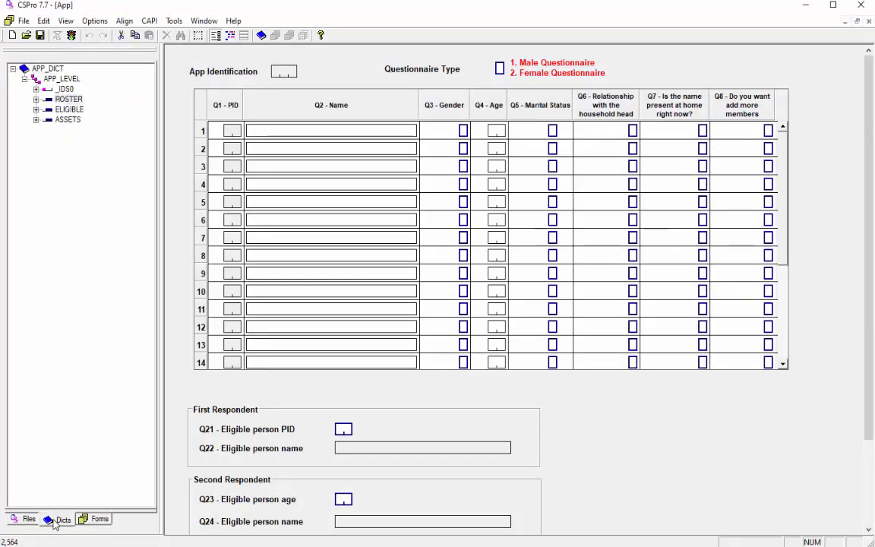
pyautogui.click(69, 100)
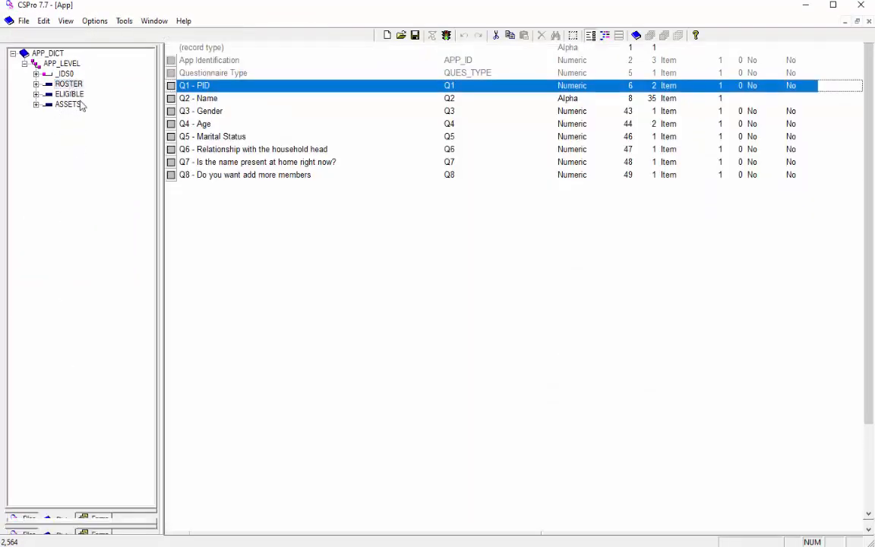
pyautogui.click(210, 115)
pyautogui.hotkey('ctrl', 'm')
pyautogui.press('Tab')
pyautogui.press('Tab')
pyautogui.press('Tab')
pyautogui.press('Tab')
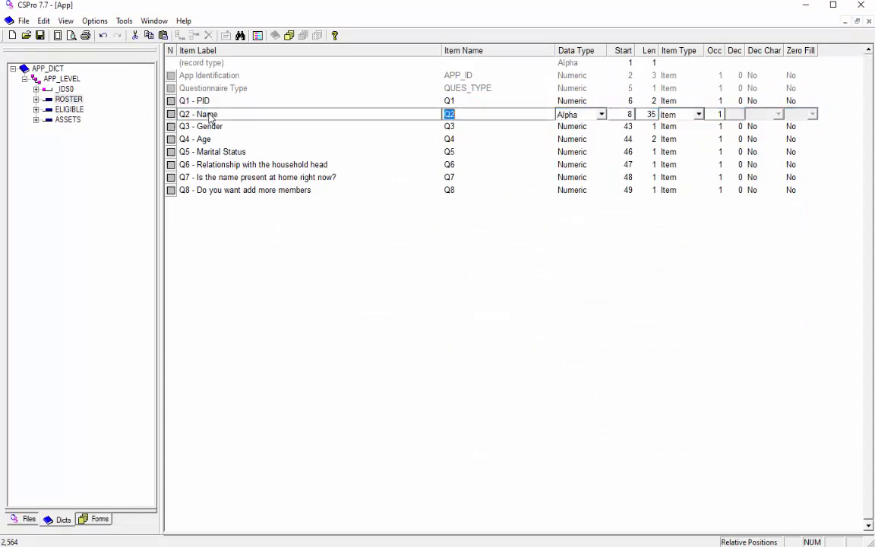
pyautogui.write('45')
pyautogui.press('Return')
# Set the length of Q4 - Age in the ROSTER record to 3.
pyautogui.press('Down')
pyautogui.hotkey('ctrl', 'm')
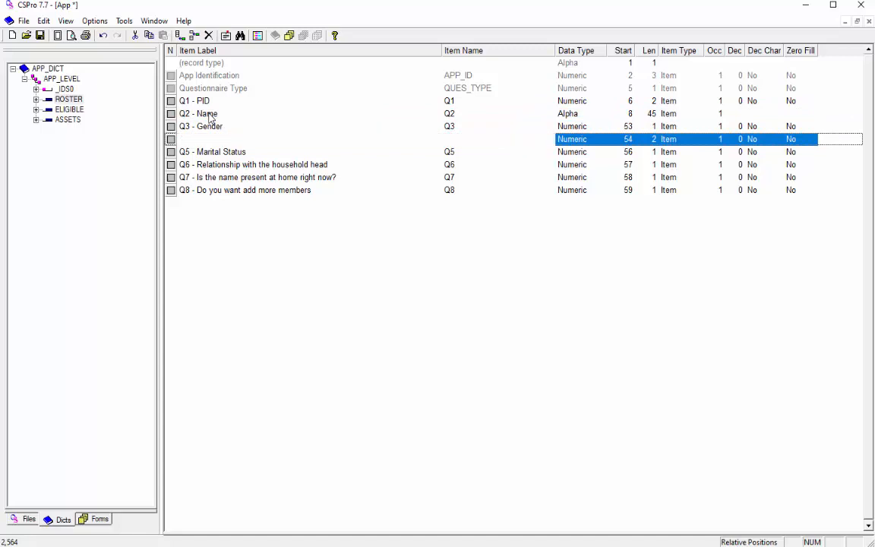
pyautogui.press('Tab')
pyautogui.press('Tab')
pyautogui.press('Tab')
pyautogui.press('Tab')
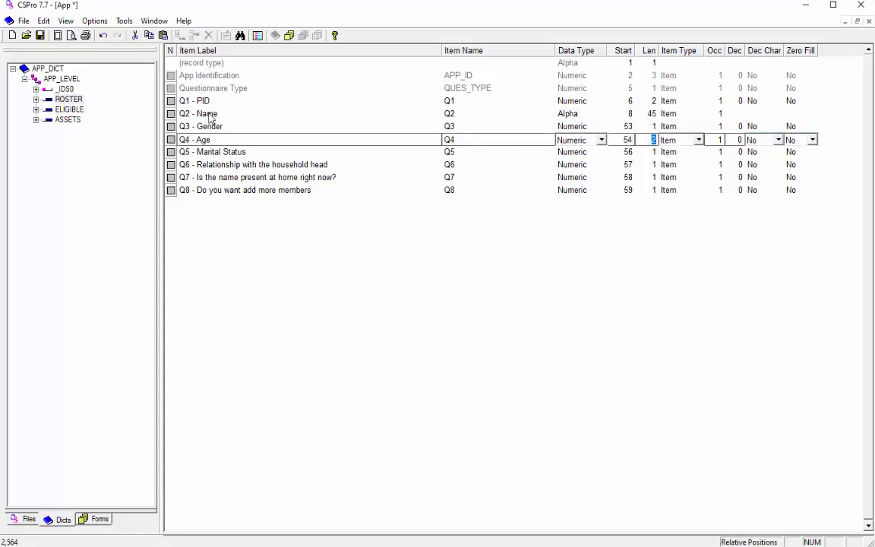
pyautogui.write('3')
pyautogui.press('Return')
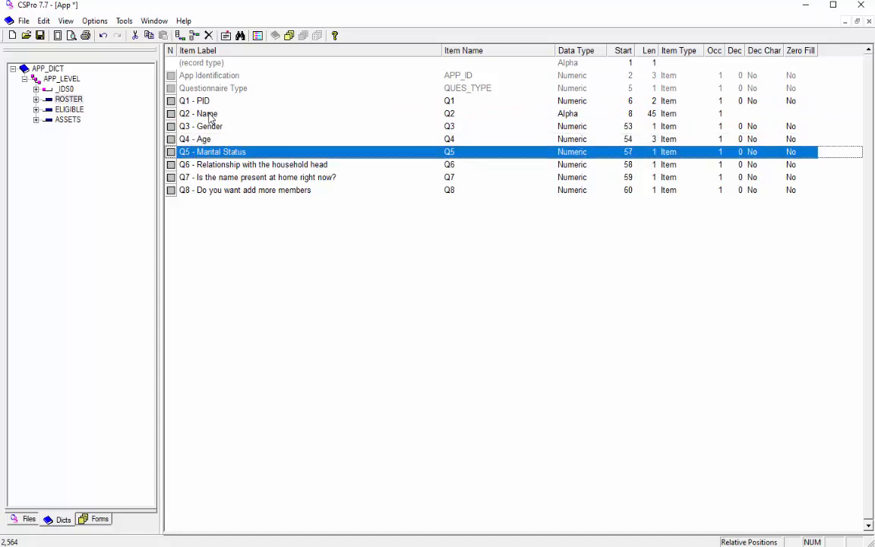
# Save the application from its form and run data entry with Data.csdb as the CSPro DB input file.
pyautogui.click(289, 36)
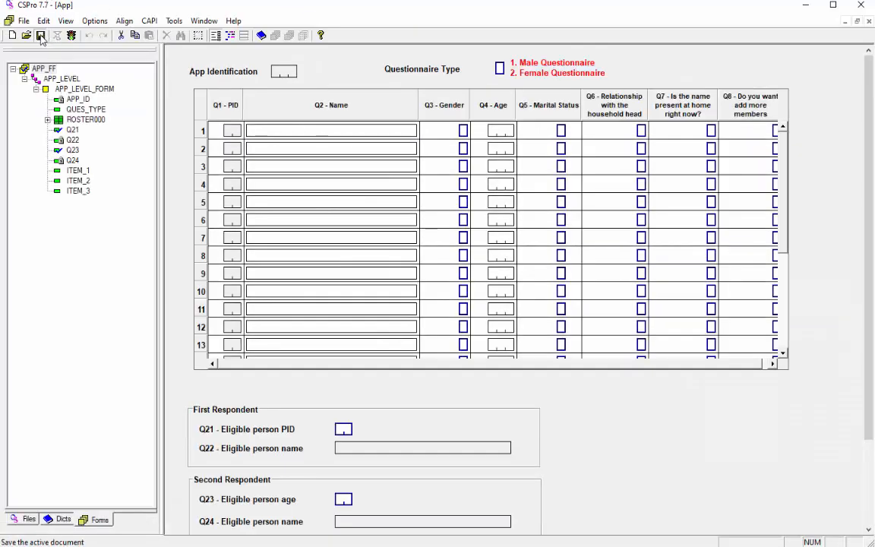
pyautogui.click(41, 36)
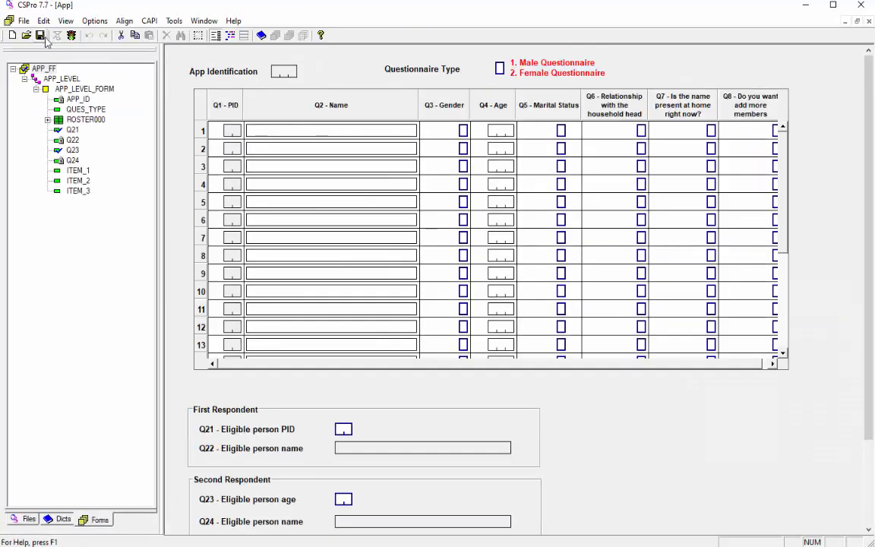
pyautogui.click(72, 35)
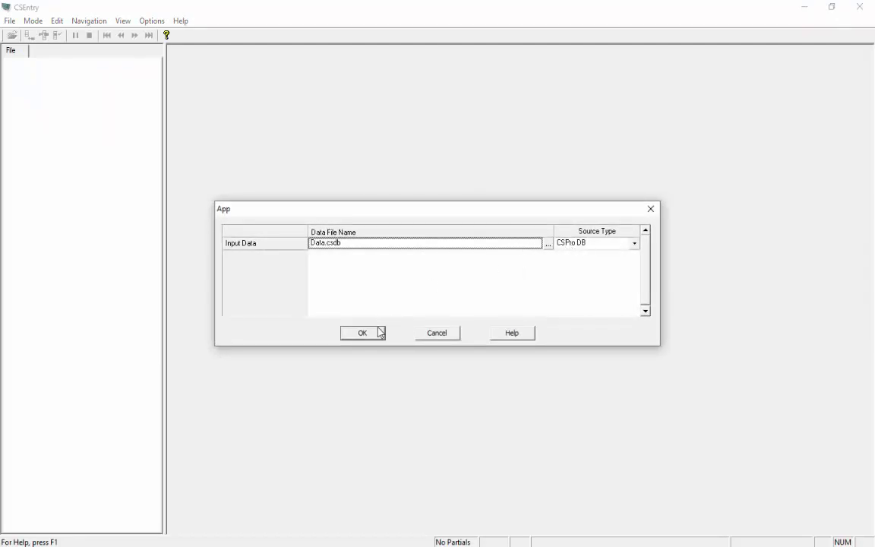
pyautogui.click(363, 332)
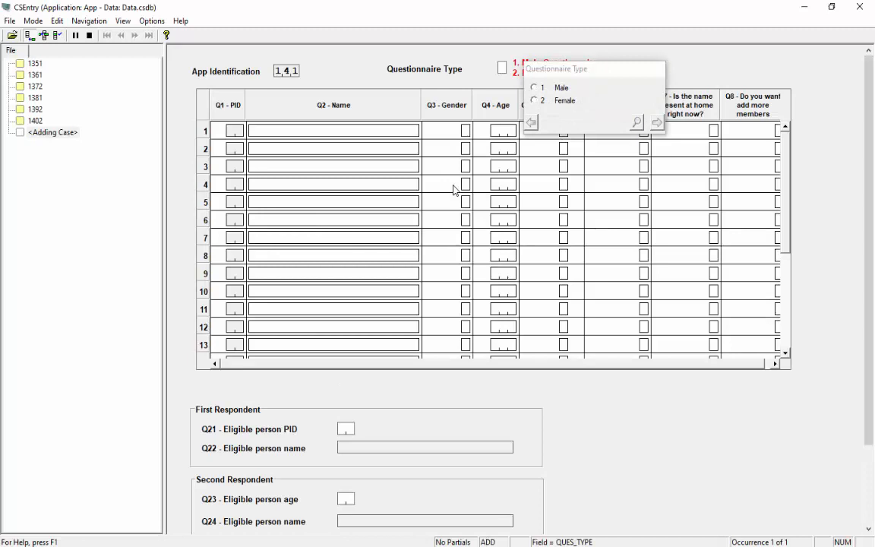
# Start a male questionnaire and fill roster row 1: Head, gender 1, age 87, marital status 3, relationship 1, present 1, more members 1; name row 2 Son.
pyautogui.write('1')
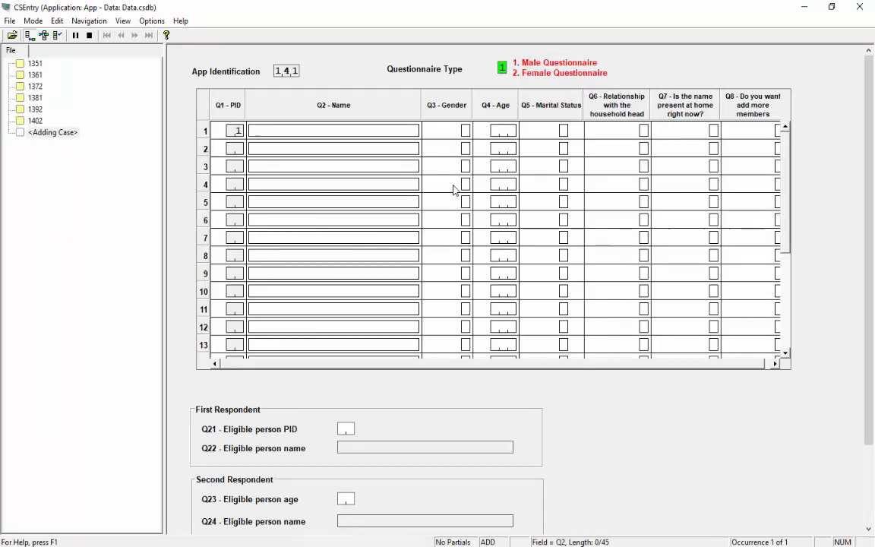
pyautogui.write('Head')
pyautogui.press('Return')
pyautogui.write('157')
pyautogui.press('Return')
pyautogui.write('3111Son')
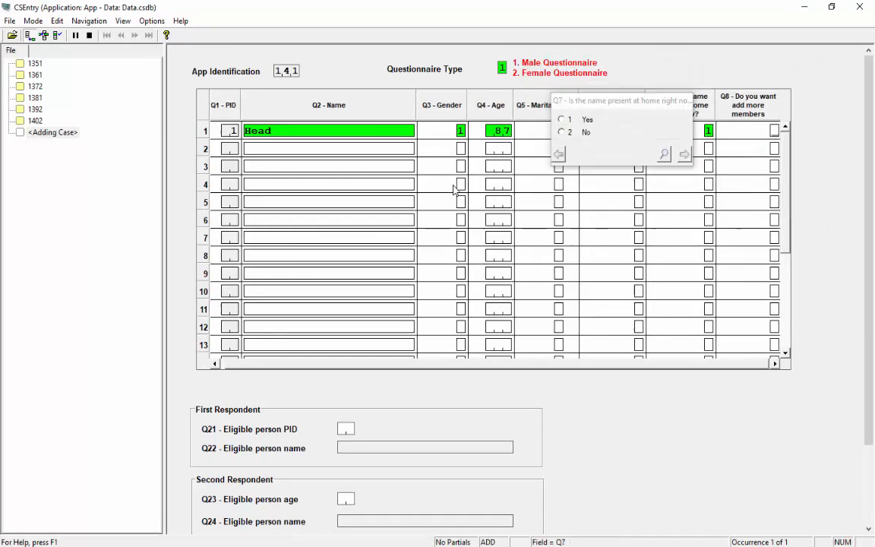
# Complete the Son row with gender 1, age 50, marital status 2, relationship 3, present 1, more members 1, and name the third member Daughter-in-law.
pyautogui.press('Return')
pyautogui.write('150')
pyautogui.press('Return')
pyautogui.write('2311Daughter-in-law')
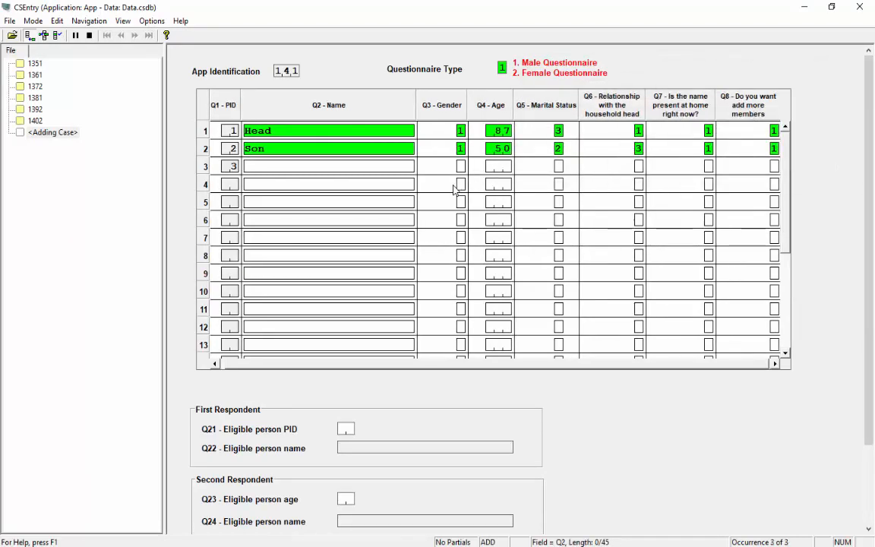
# Complete the Daughter-in-law row with gender 2, age 45, marital status 2, relationship 8, present 1, more members 2, accept the case and close data entry.
pyautogui.press('Return')
pyautogui.write('245')
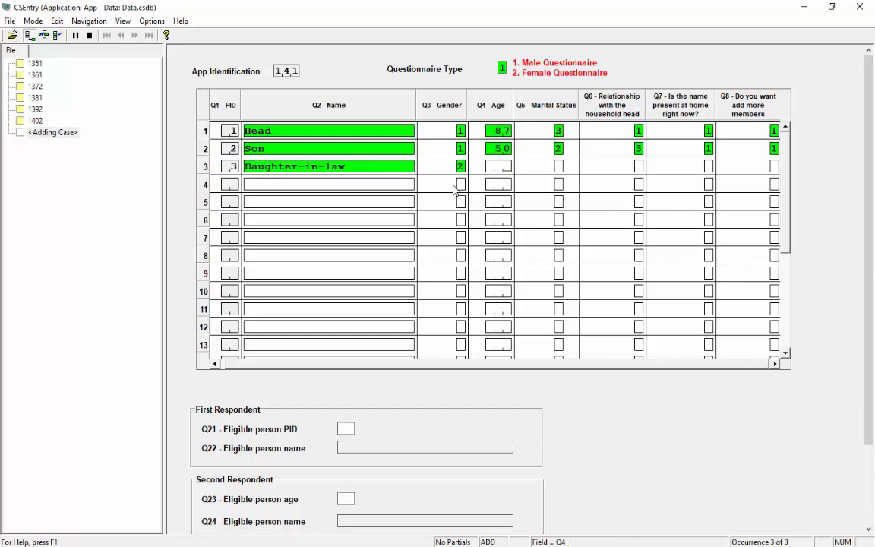
pyautogui.press('Return')
pyautogui.write('2412')
pyautogui.press('Return')
pyautogui.click(860, 6)
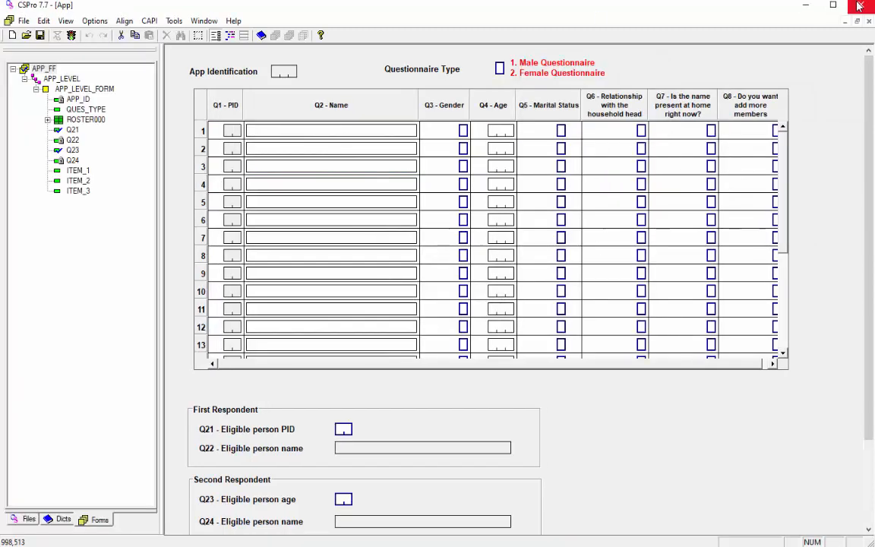
# Run data entry again with the source type set to Text and Data.dat as the input file.
pyautogui.click(74, 36)
pyautogui.click(635, 243)
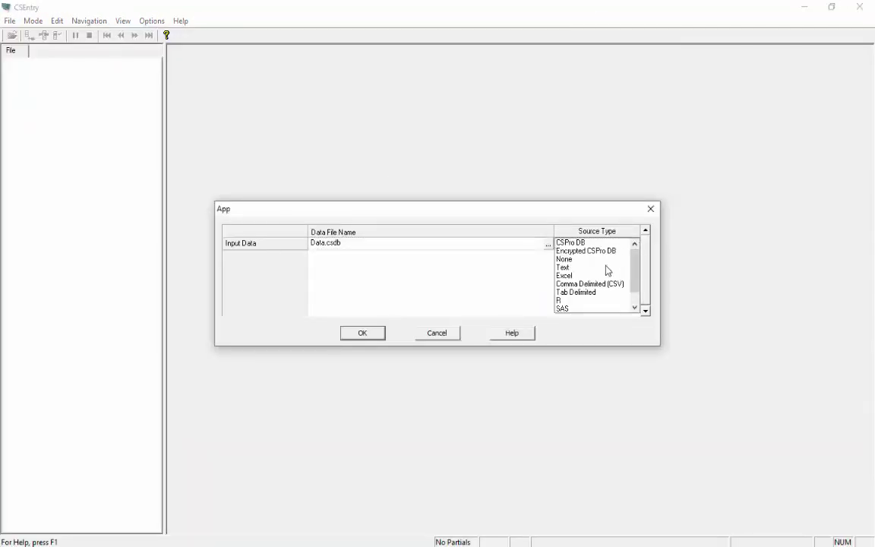
pyautogui.click(568, 266)
pyautogui.click(548, 243)
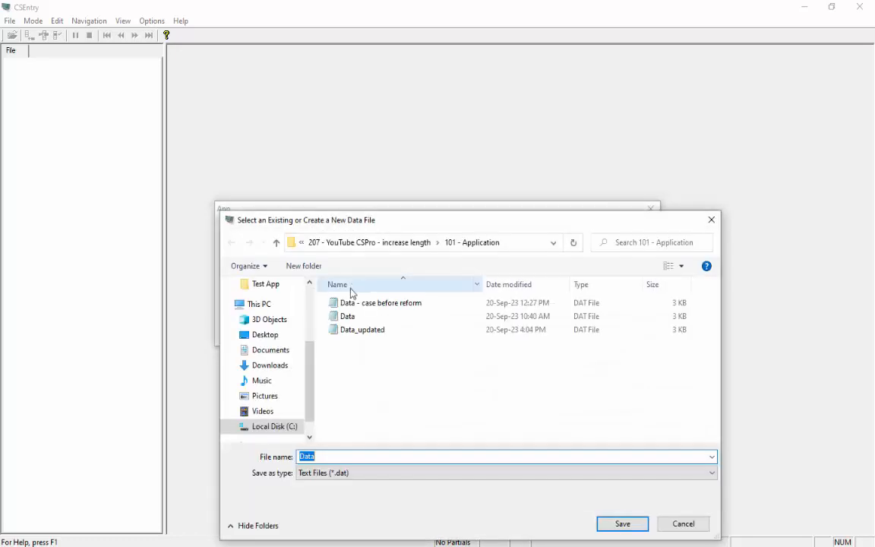
pyautogui.click(363, 303)
pyautogui.click(624, 524)
pyautogui.click(363, 333)
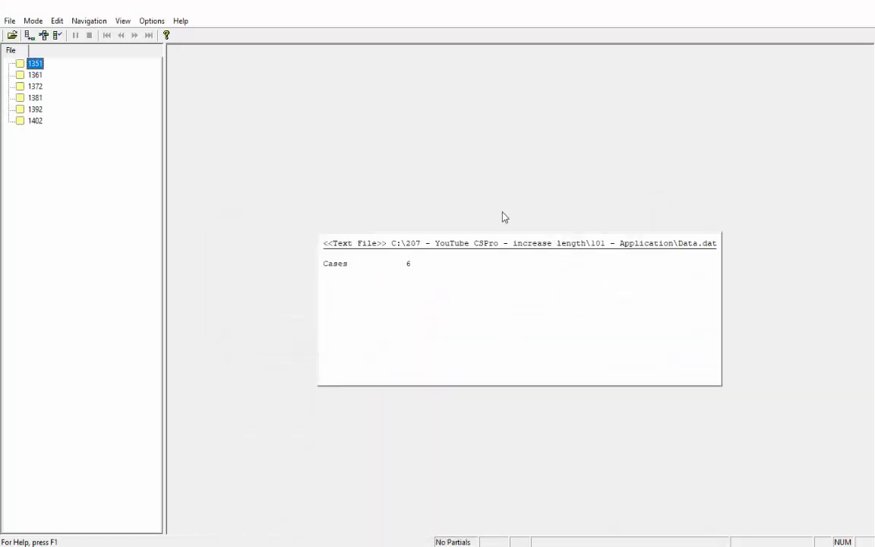
# Add a male questionnaire to the text file with row 1: Head, gender 1, age 87, marital status 3, relationship 1, present 1, more members 1; name row 2 Son.
pyautogui.hotkey('ctrl', 'a')
pyautogui.write('1')
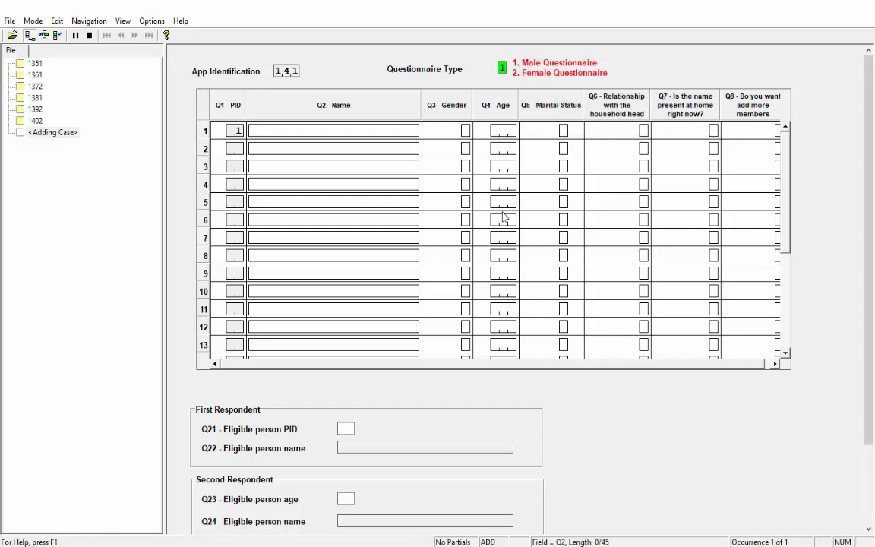
pyautogui.write('Head')
pyautogui.press('Return')
pyautogui.write('1873111Son')
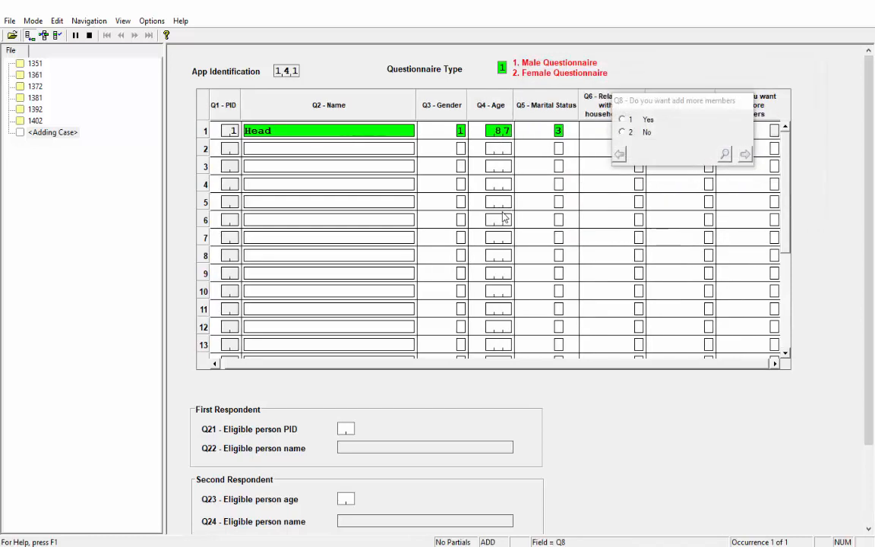
# Fill the Son row in the text-file case with gender 1, age 50, marital status 2, relationship 3, present 1, more members 1; name row 3 Daughter-in-law.
pyautogui.press('Return')
pyautogui.write('1502311Daughter')
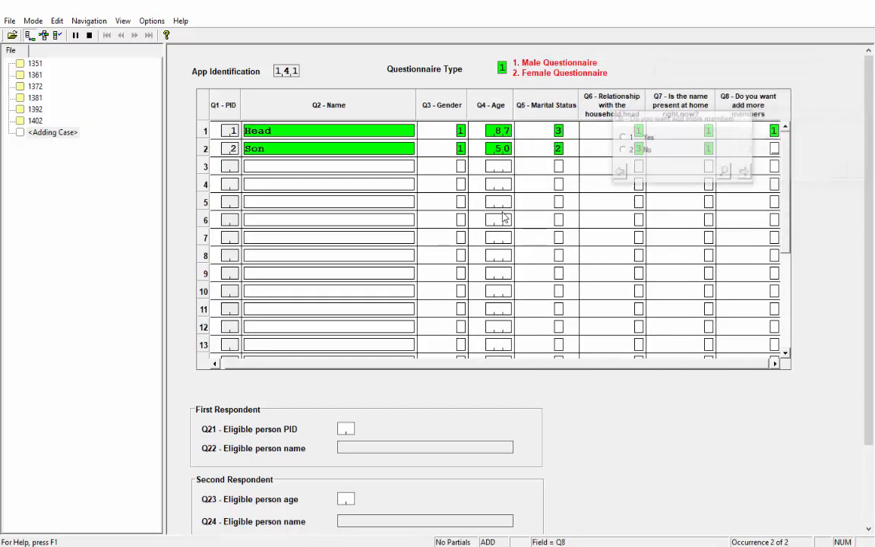
pyautogui.write('-in-law')
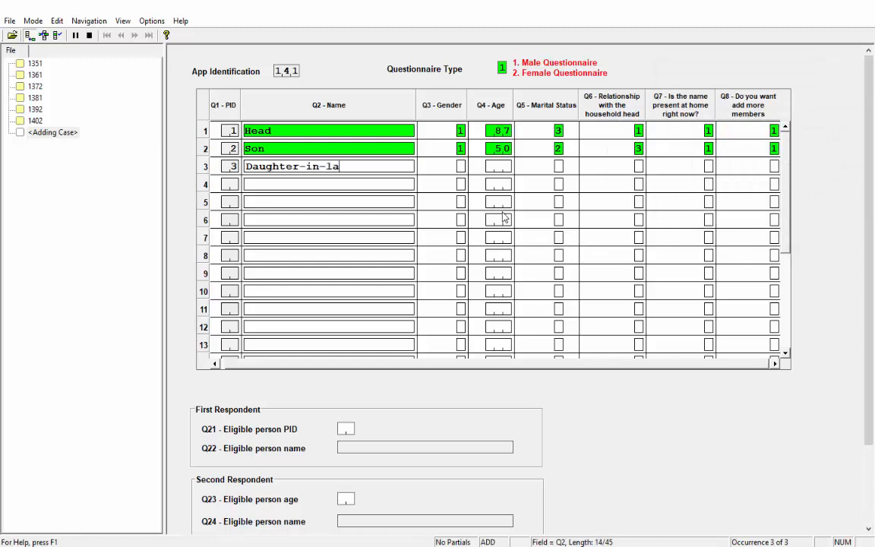
# Fill the Daughter-in-law row with gender 2, age 45, marital status 2, relationship 8, present 1, more members 2, and accept the text-file case.
pyautogui.press('Return')
pyautogui.write('2452812')
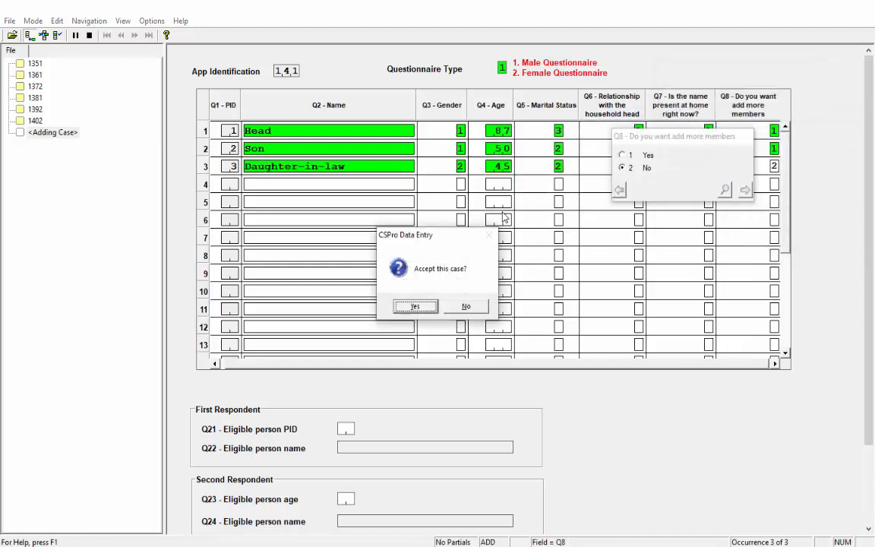
pyautogui.press('Return')
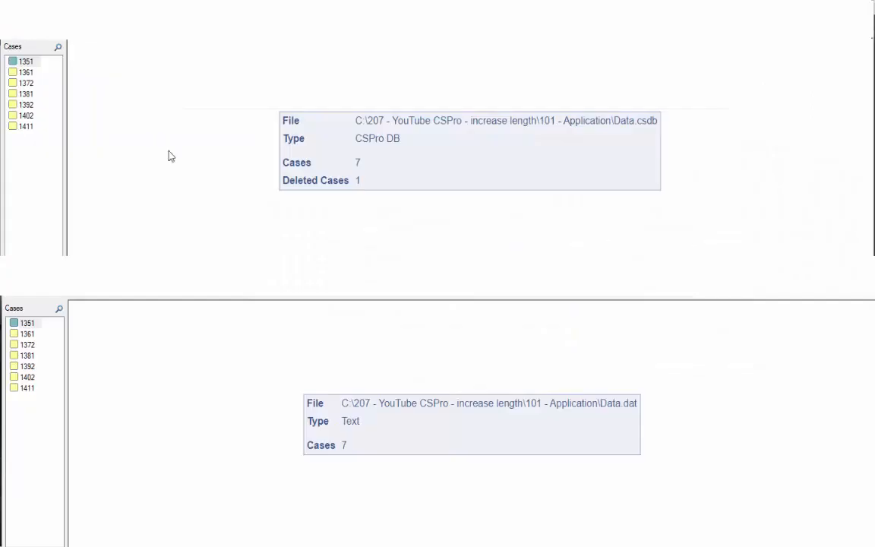
# Examine the roster data of each case in Data.csdb, from 1351 through the newly entered case 1411.
pyautogui.click(26, 61)
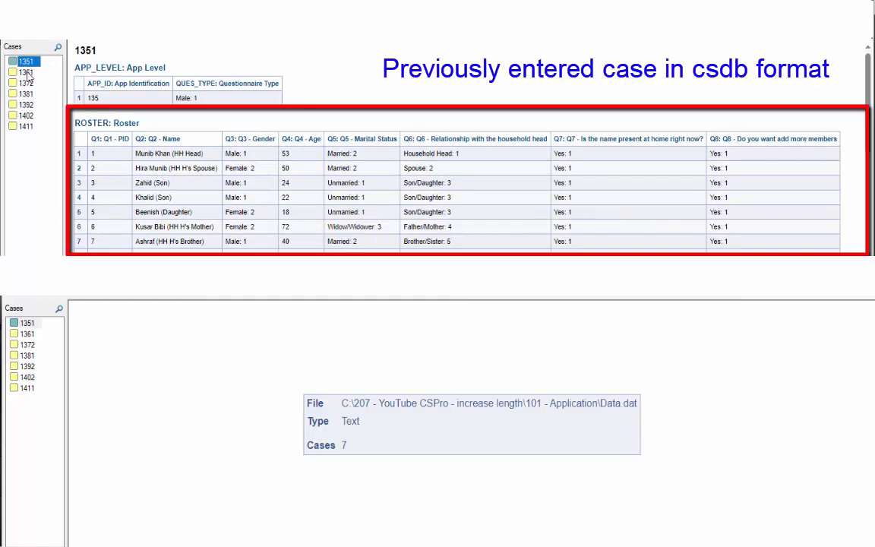
pyautogui.click(26, 72)
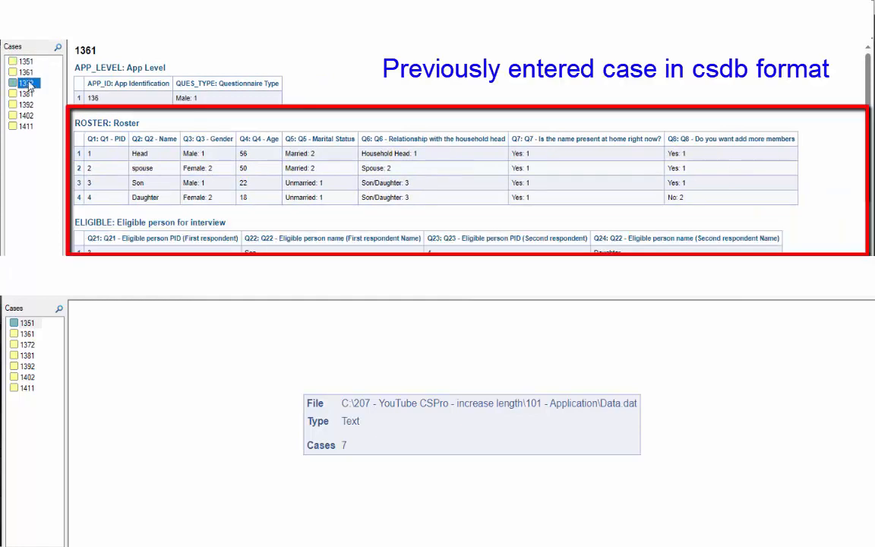
pyautogui.click(27, 83)
pyautogui.press('Down')
pyautogui.press('Down')
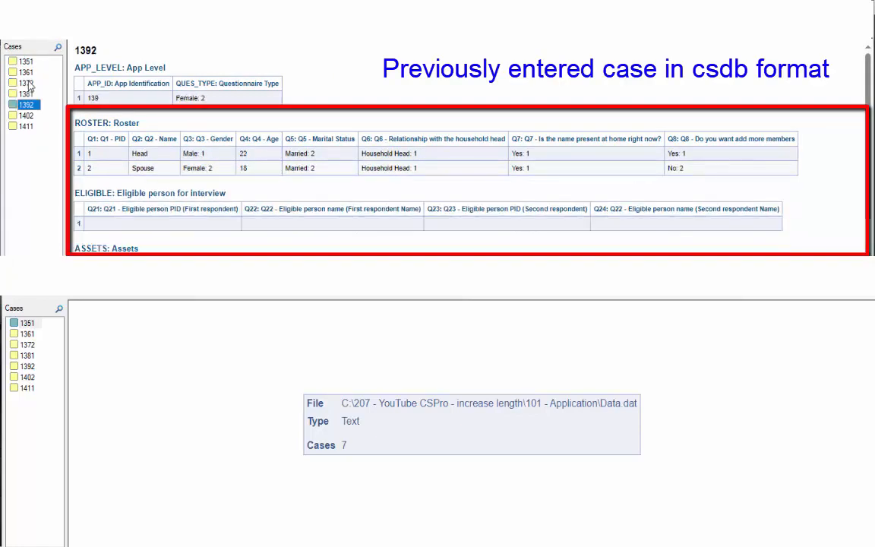
pyautogui.press('Down')
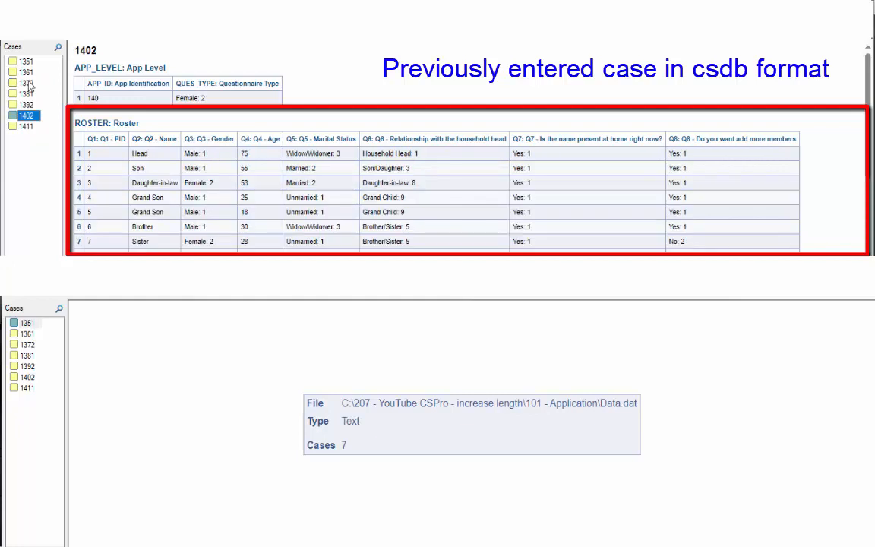
pyautogui.press('Down')
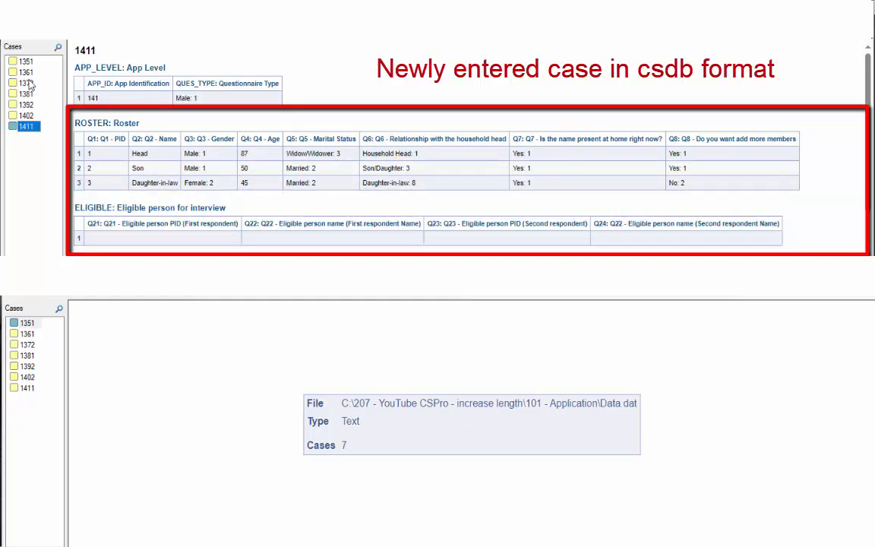
# Examine the roster data of the previously entered cases 1351 through 1402 in the text file Data.dat.
pyautogui.click(27, 323)
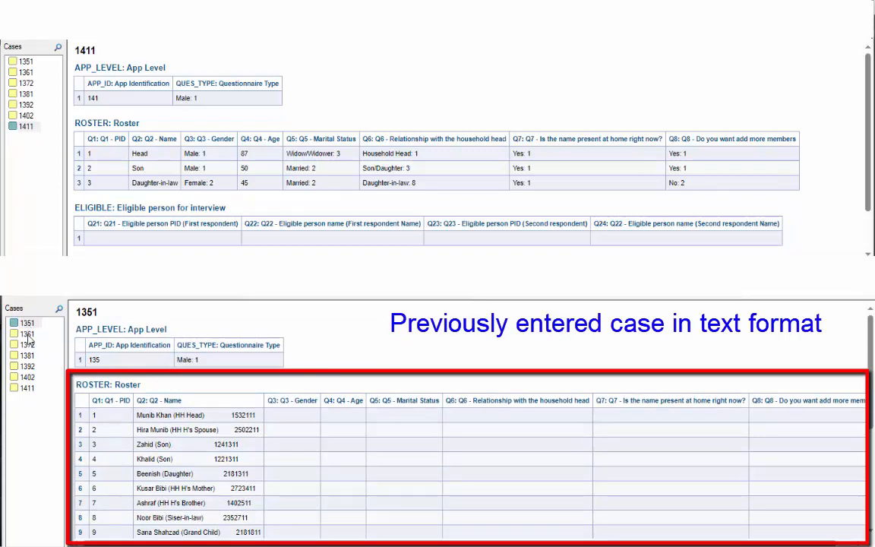
pyautogui.click(27, 335)
pyautogui.click(29, 344)
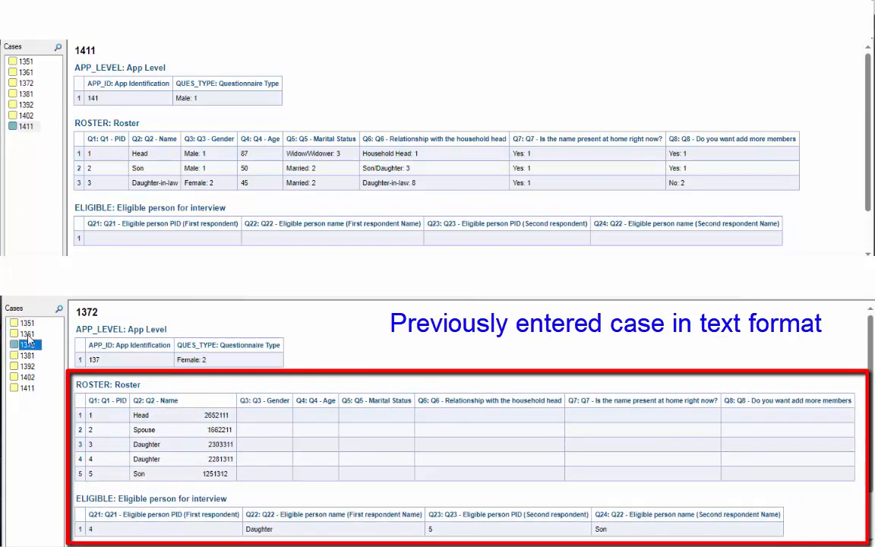
pyautogui.press('Down')
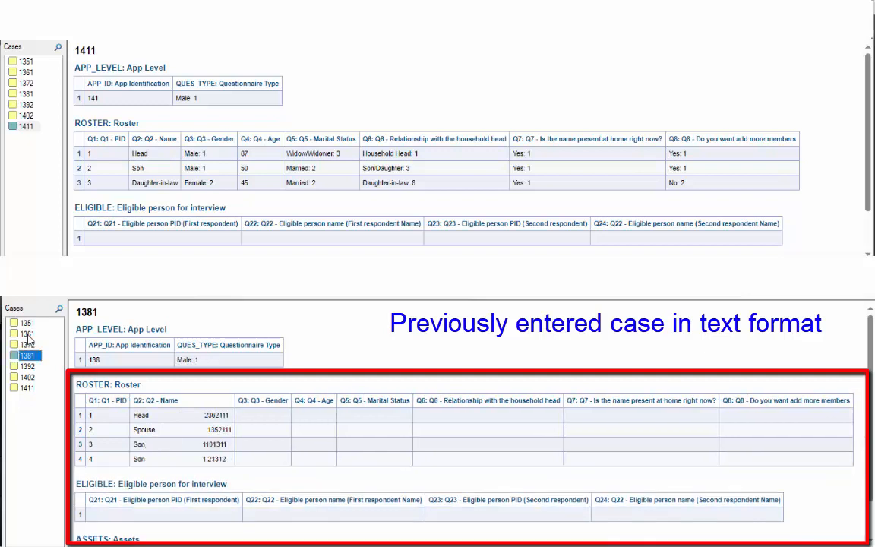
pyautogui.press('Down')
pyautogui.press('Down')
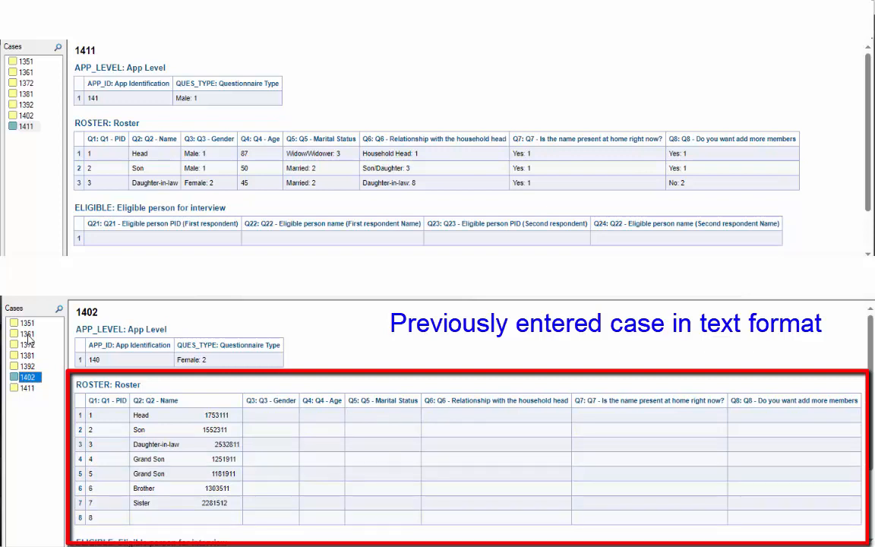
# Examine the roster data of the newly entered case 1411 in the text file Data.dat.
pyautogui.press('Down')
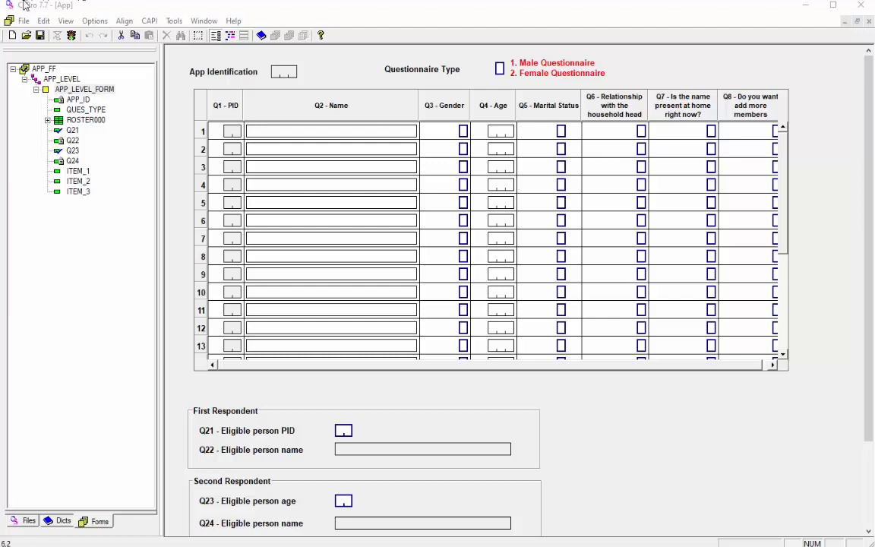
# Open the Reformat Data tool and set App - old.dcf as the input dictionary and Data.dat as the input data.
pyautogui.click(173, 21)
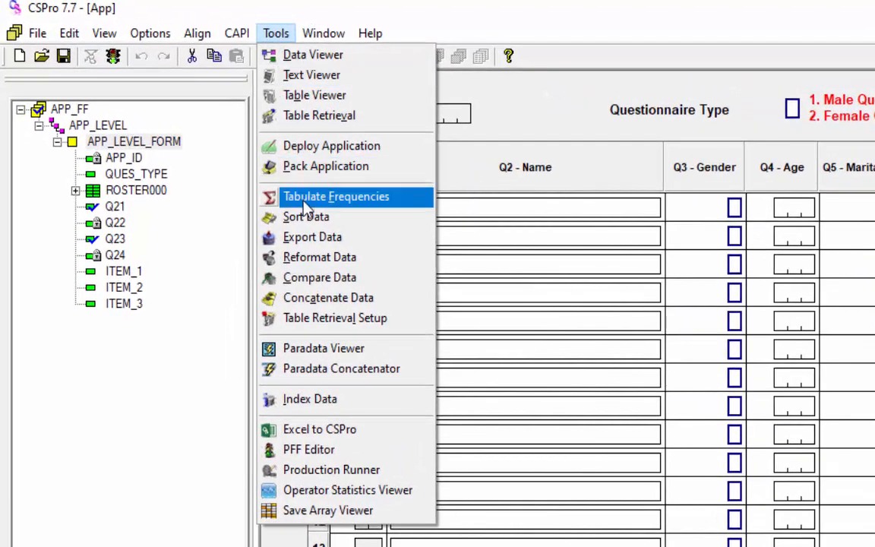
pyautogui.click(382, 266)
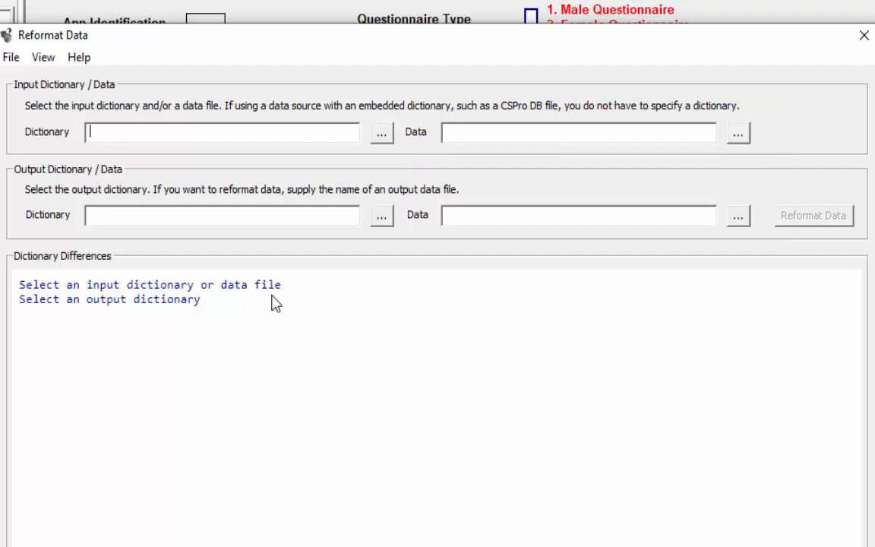
pyautogui.click(382, 132)
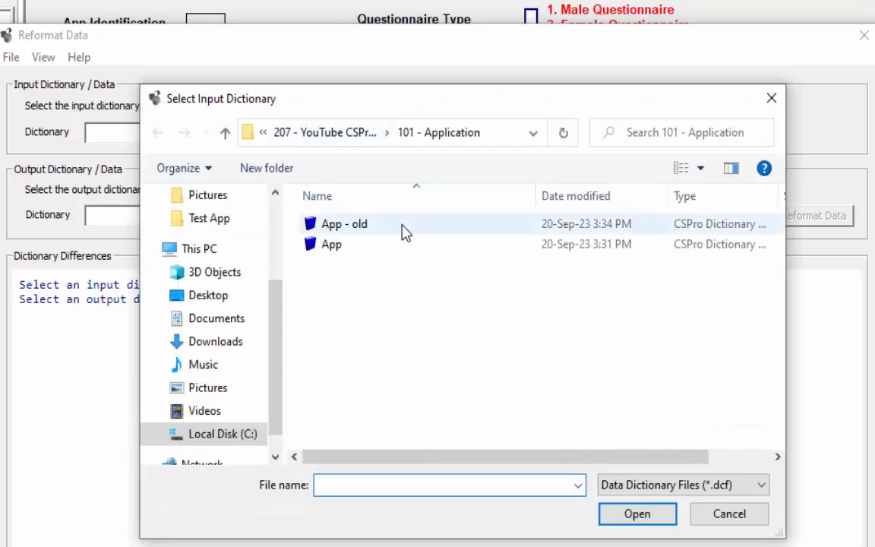
pyautogui.click(363, 228)
pyautogui.click(658, 518)
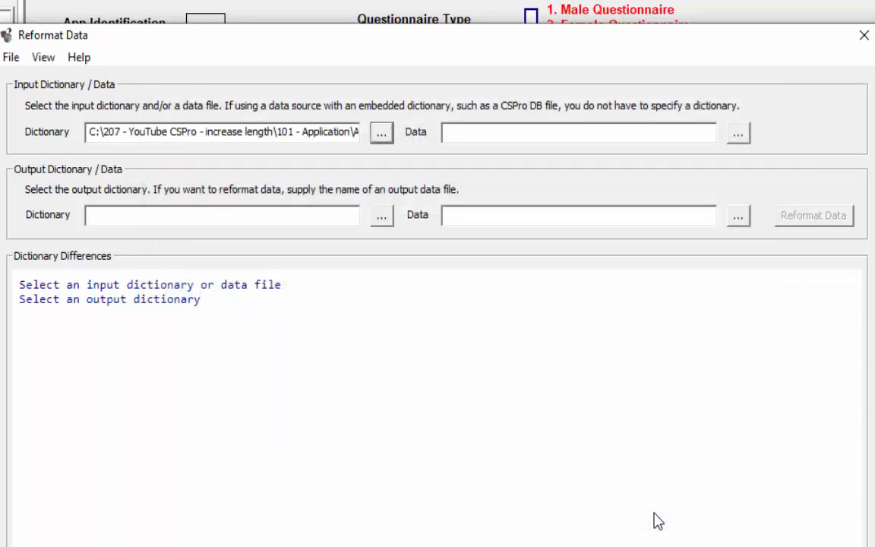
pyautogui.click(738, 135)
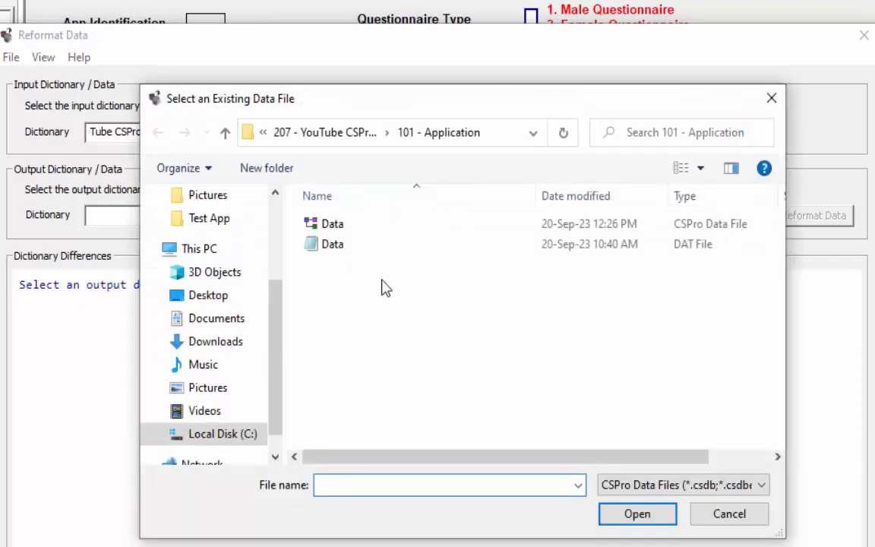
pyautogui.click(354, 251)
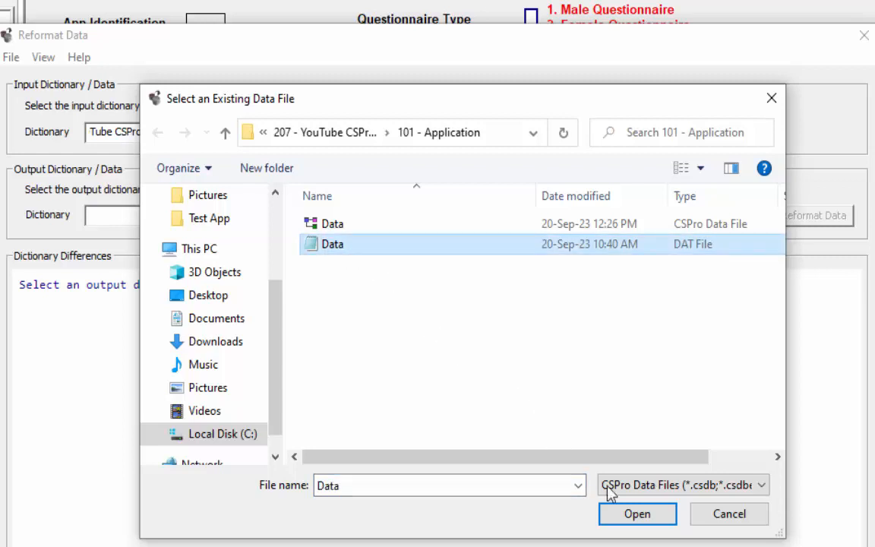
pyautogui.click(657, 523)
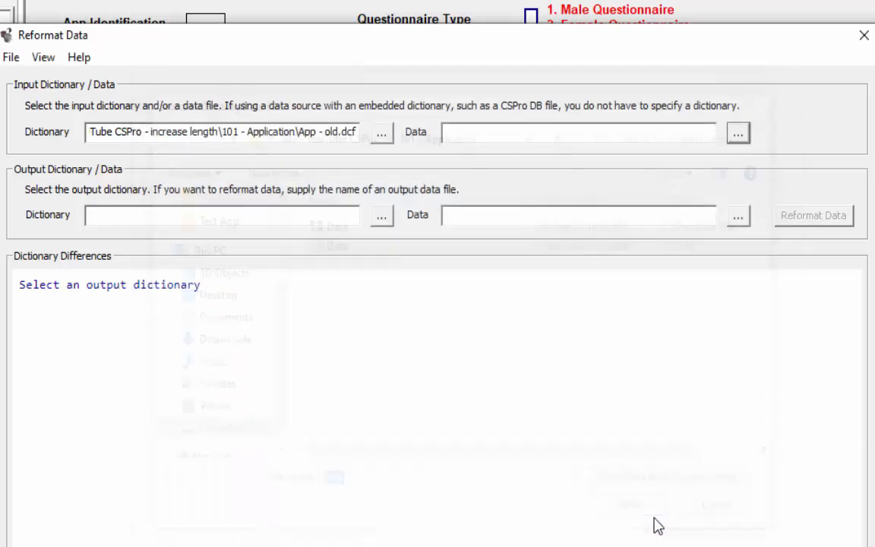
# Set App.dcf as the output dictionary for the reformat.
pyautogui.click(384, 228)
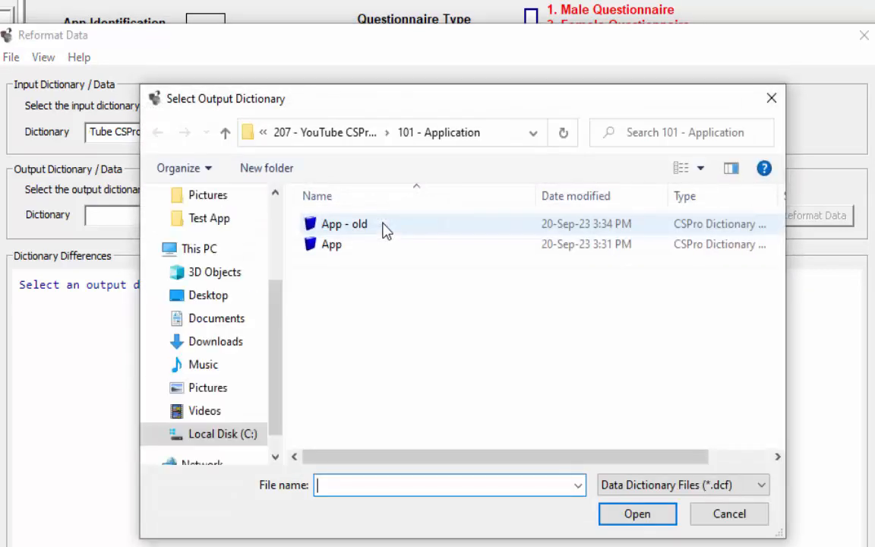
pyautogui.click(346, 250)
pyautogui.click(639, 516)
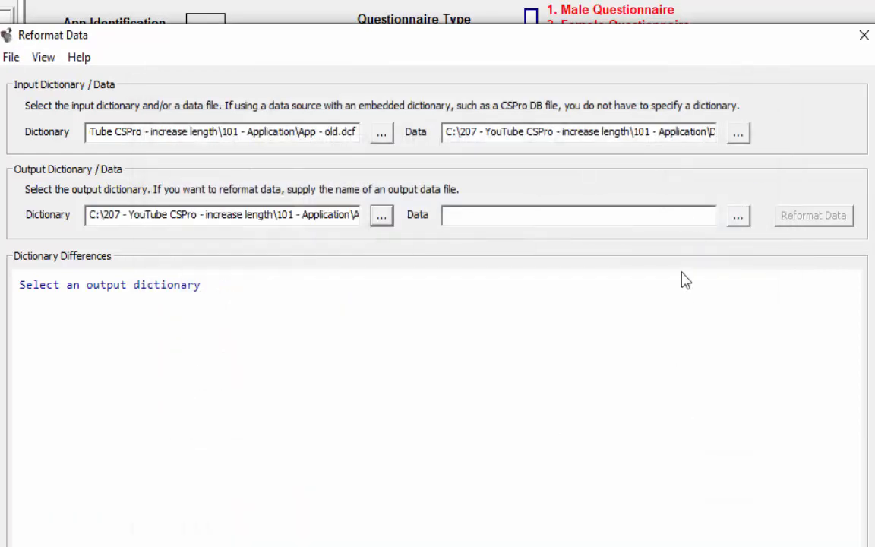
# Name the output text file Data_updated and reformat the data into it, closing the resulting report.
pyautogui.click(740, 217)
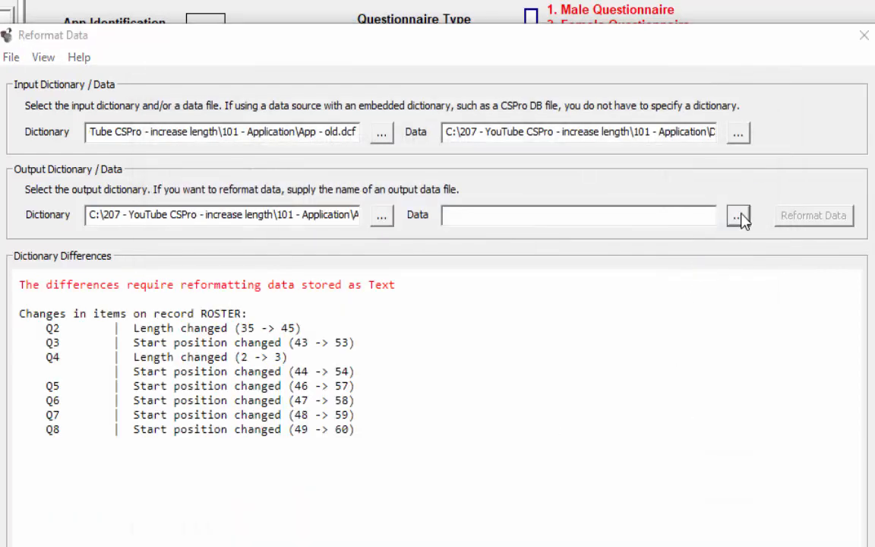
pyautogui.click(319, 224)
pyautogui.click(324, 414)
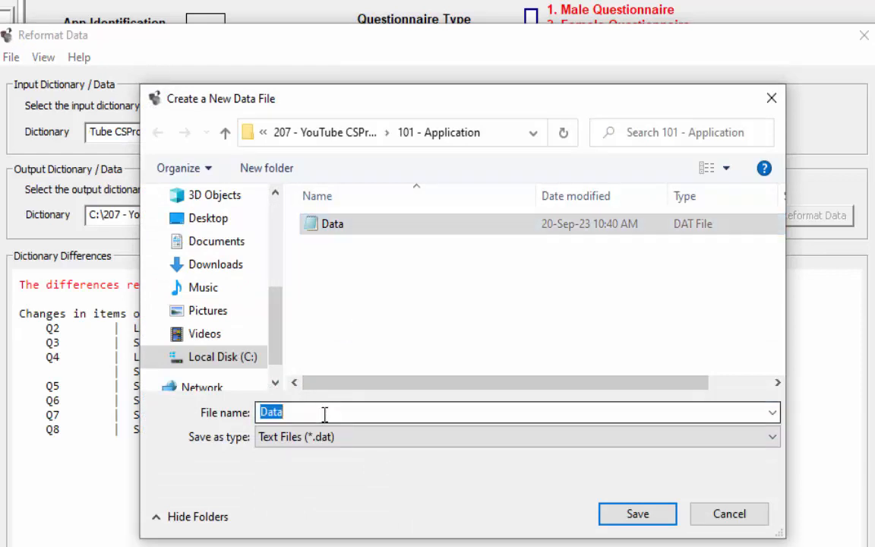
pyautogui.write('Data_updated')
pyautogui.press('Return')
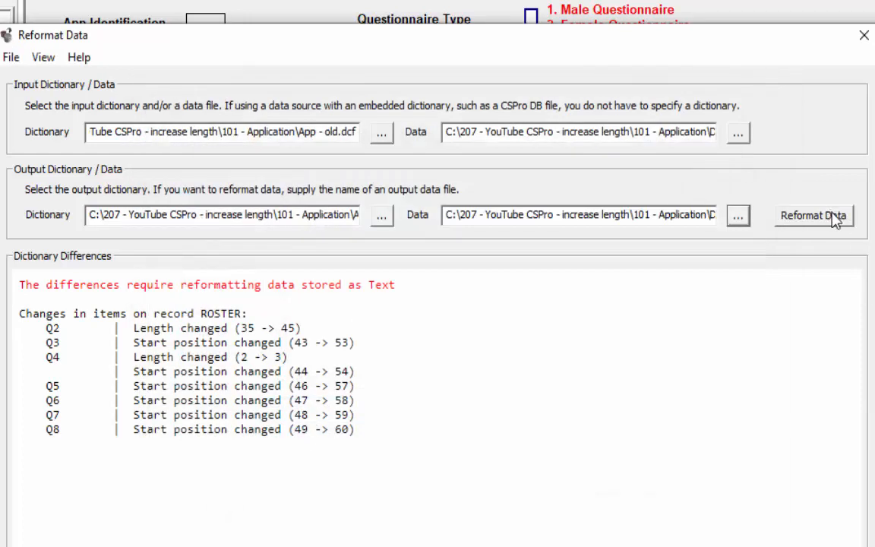
pyautogui.click(836, 216)
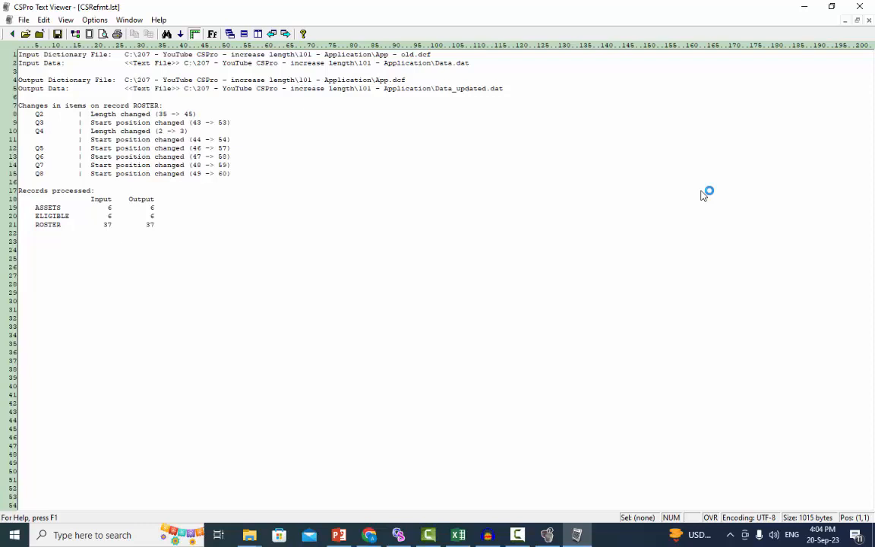
pyautogui.click(863, 7)
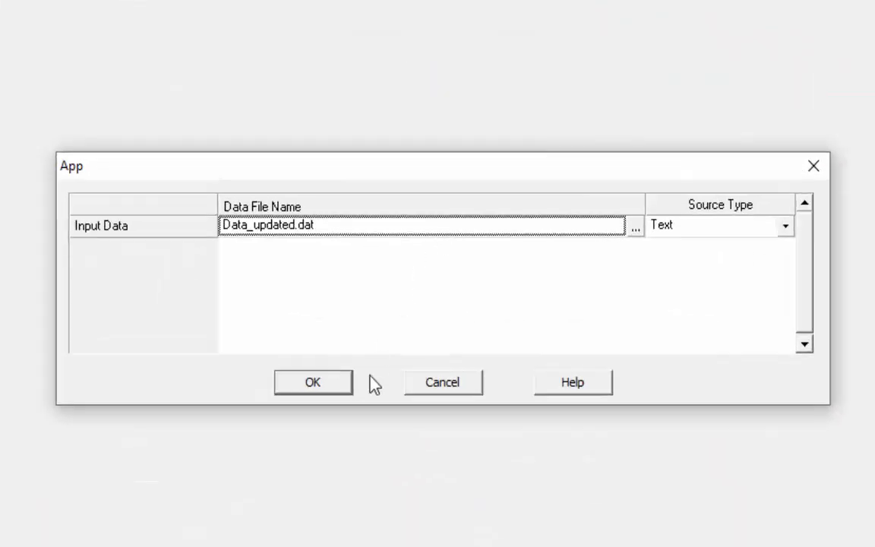
# Open Data_updated.dat for data entry and add male-questionnaire case 141 with Head aged 87, Son aged 50 and Daughter-in-law aged 45.
pyautogui.click(312, 383)
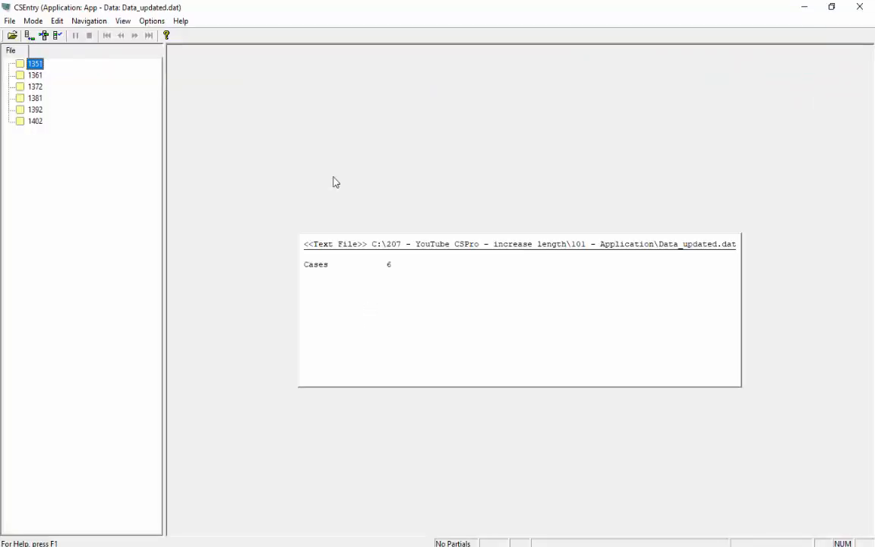
pyautogui.hotkey('ctrl', 'a')
pyautogui.write('1')
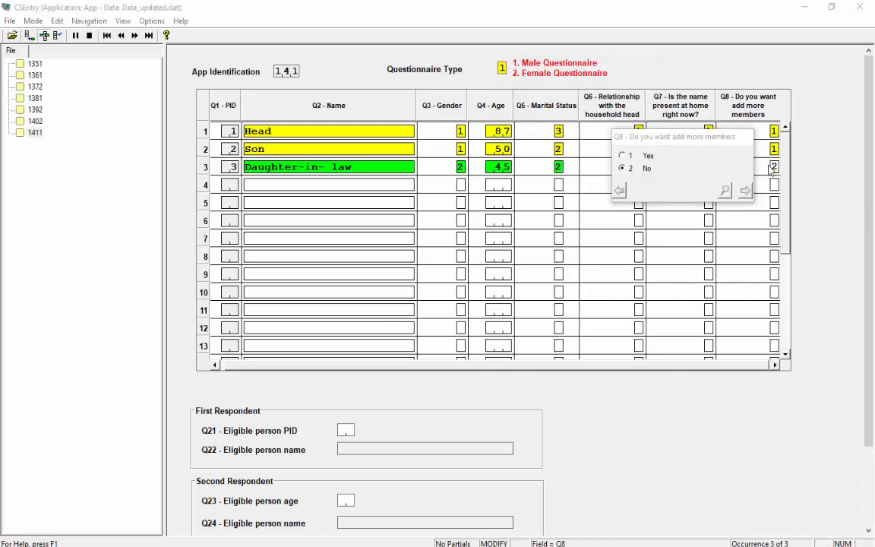
pyautogui.press('Return')
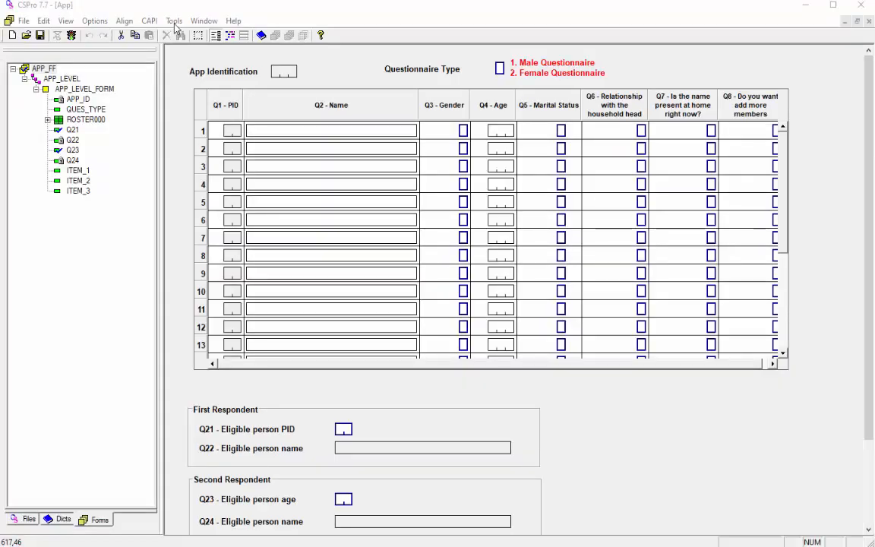
# Open the text file Data - case before reform in Data Viewer, described by the App dictionary.
pyautogui.click(175, 21)
pyautogui.click(193, 34)
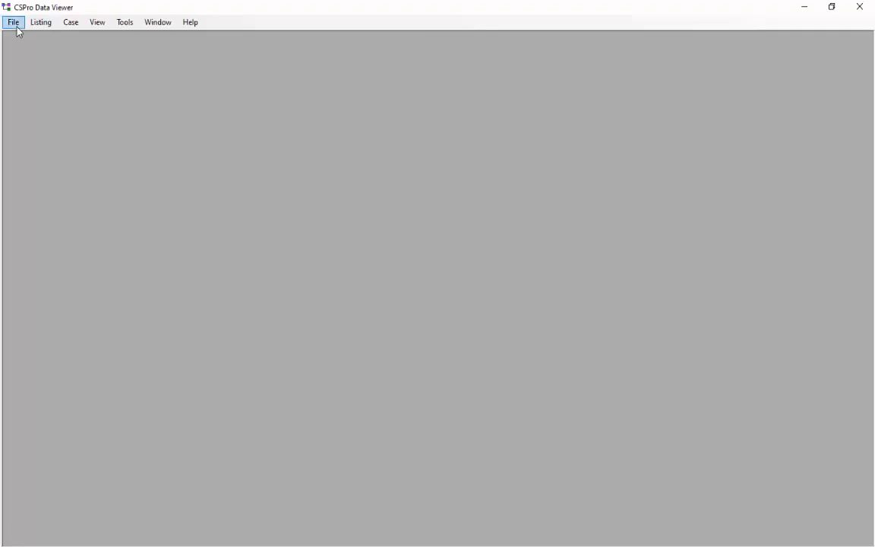
pyautogui.click(14, 22)
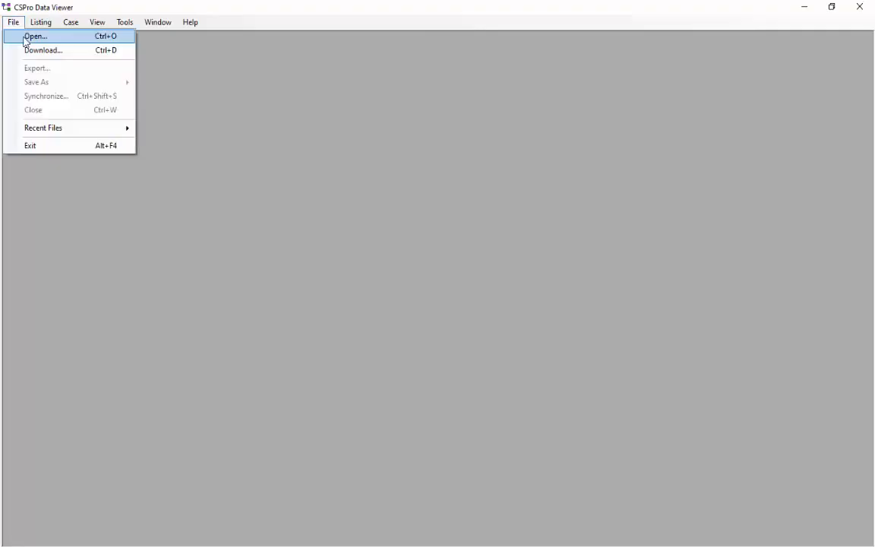
pyautogui.click(25, 36)
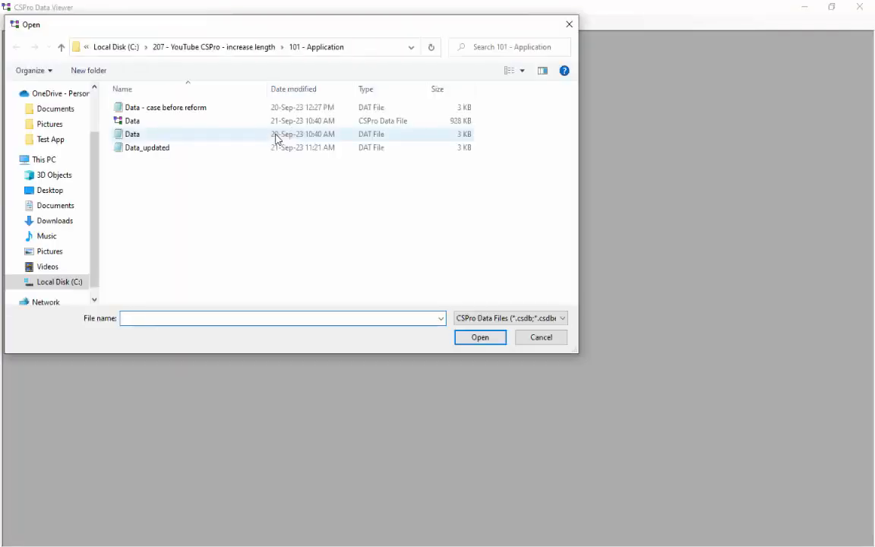
pyautogui.click(169, 111)
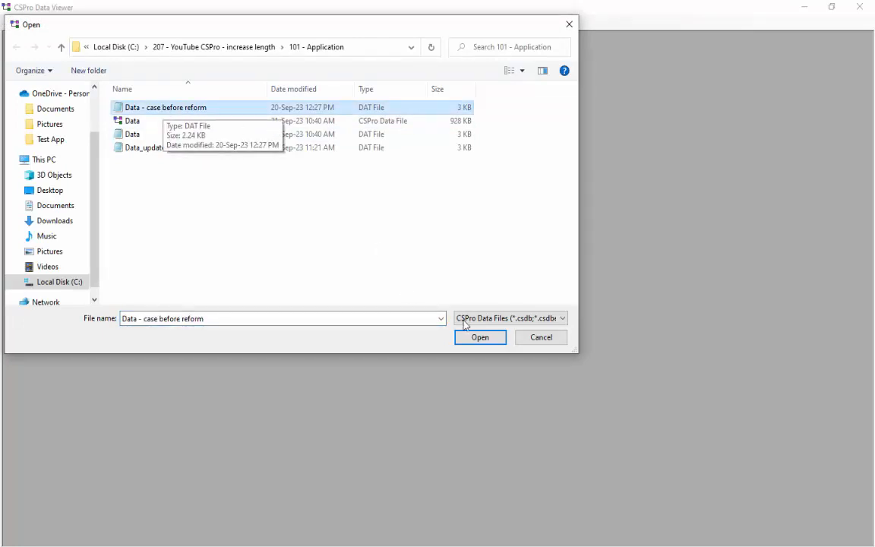
pyautogui.click(483, 337)
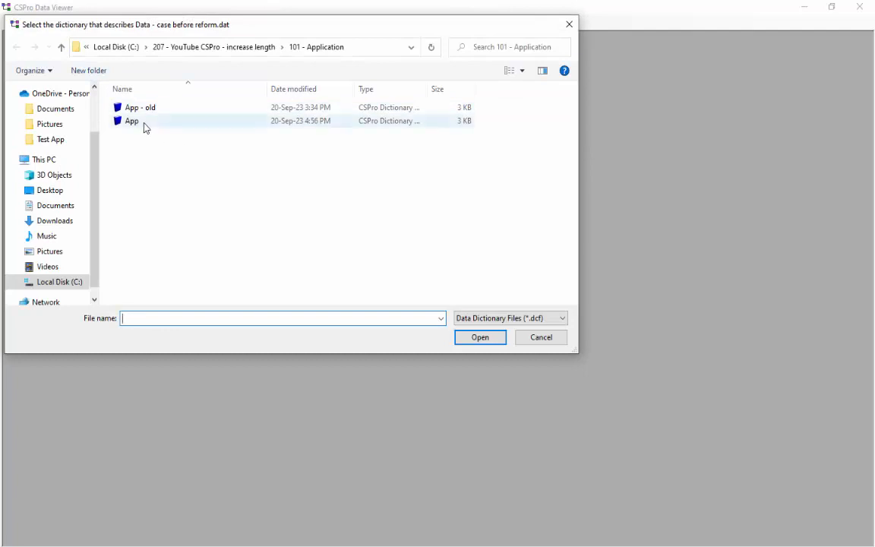
pyautogui.click(144, 123)
pyautogui.click(481, 338)
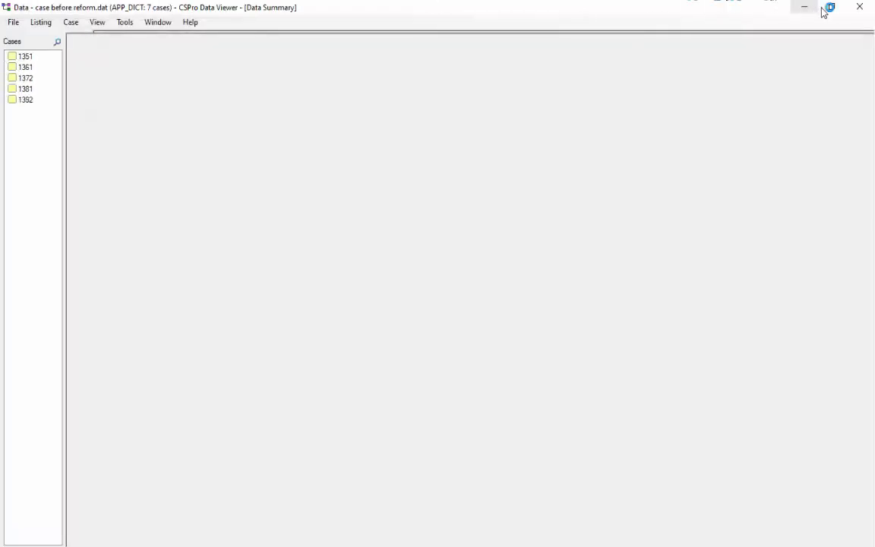
# Open Data_updated.dat in a second Data Viewer window, described by the App dictionary.
pyautogui.click(807, 7)
pyautogui.click(177, 26)
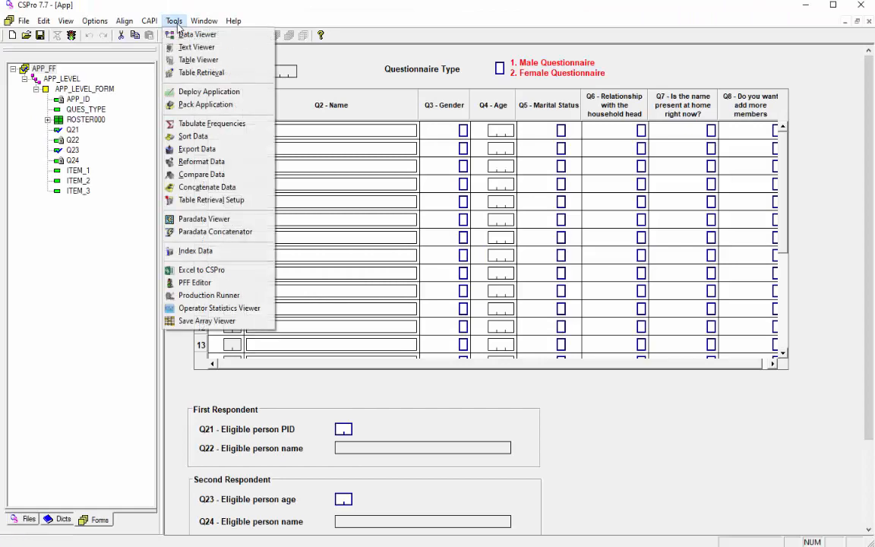
pyautogui.click(186, 35)
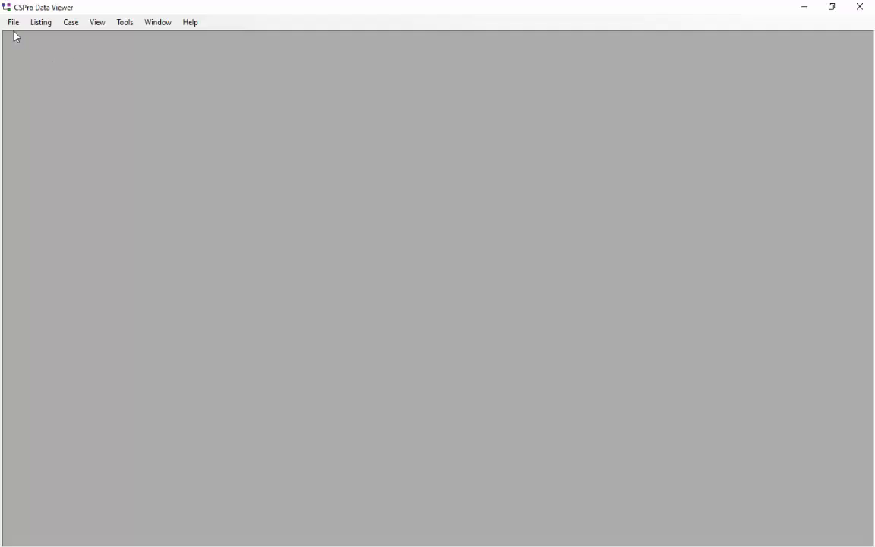
pyautogui.click(13, 22)
pyautogui.click(28, 35)
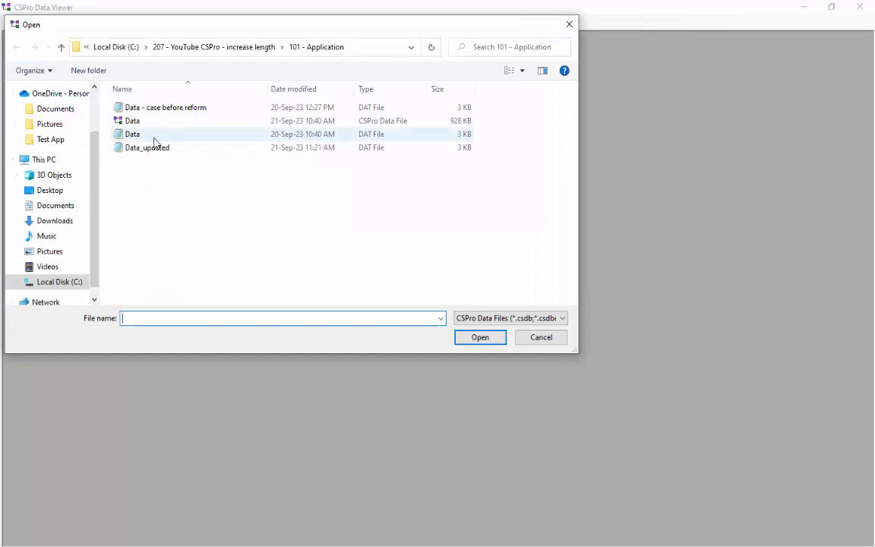
pyautogui.click(153, 148)
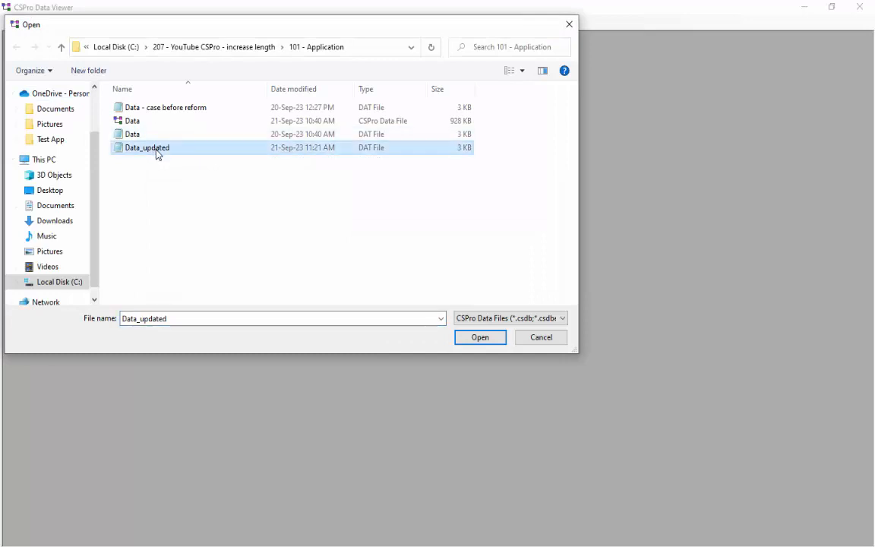
pyautogui.click(490, 341)
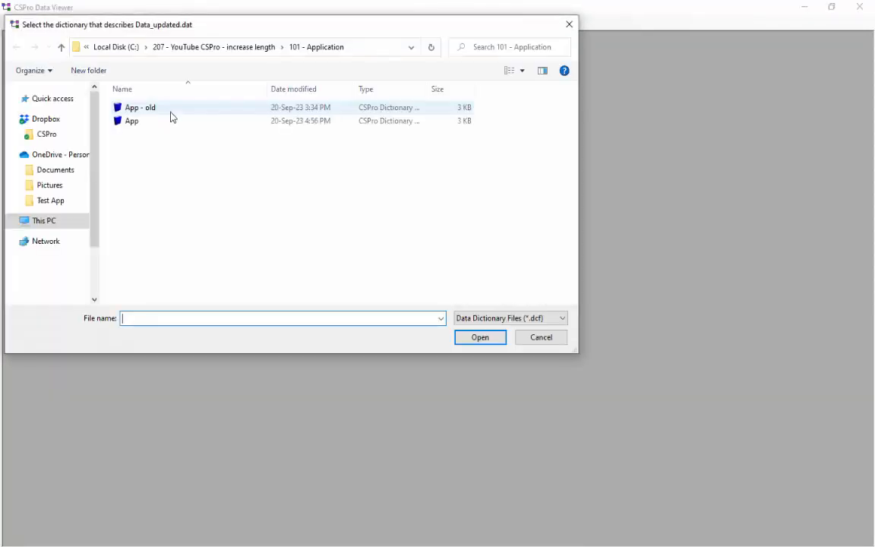
pyautogui.click(146, 121)
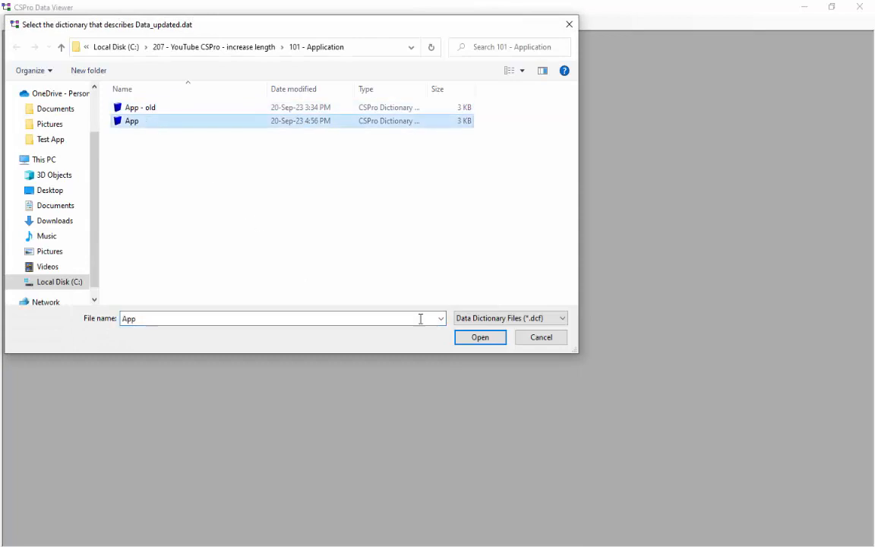
pyautogui.click(480, 337)
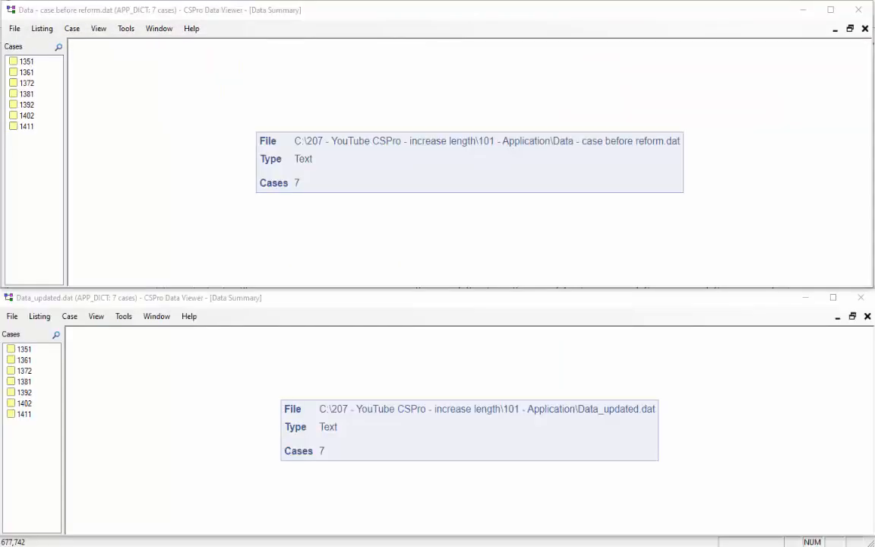
# Examine the roster data of cases 1351 through 1411 in the data file from before the reformat.
pyautogui.click(25, 62)
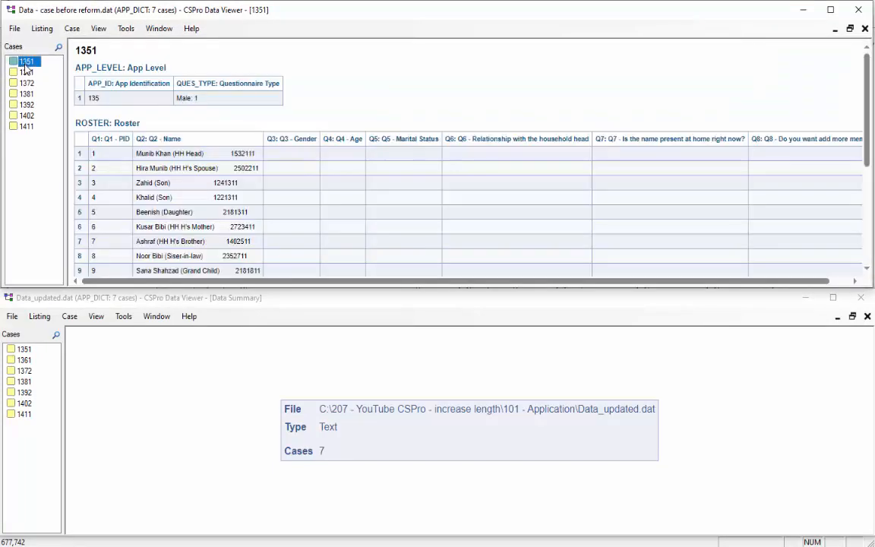
pyautogui.click(26, 73)
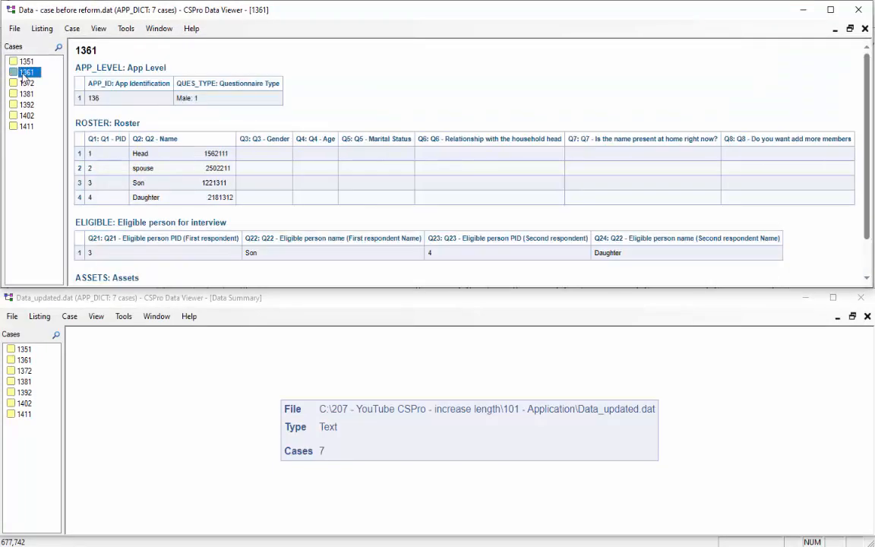
pyautogui.press('Down')
pyautogui.press('Down')
pyautogui.press('Down')
pyautogui.press('Down')
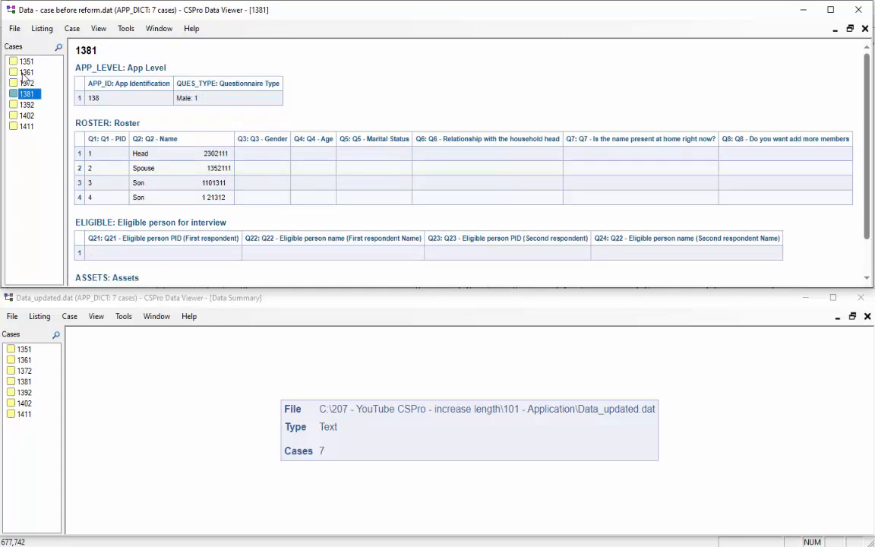
pyautogui.press('Down')
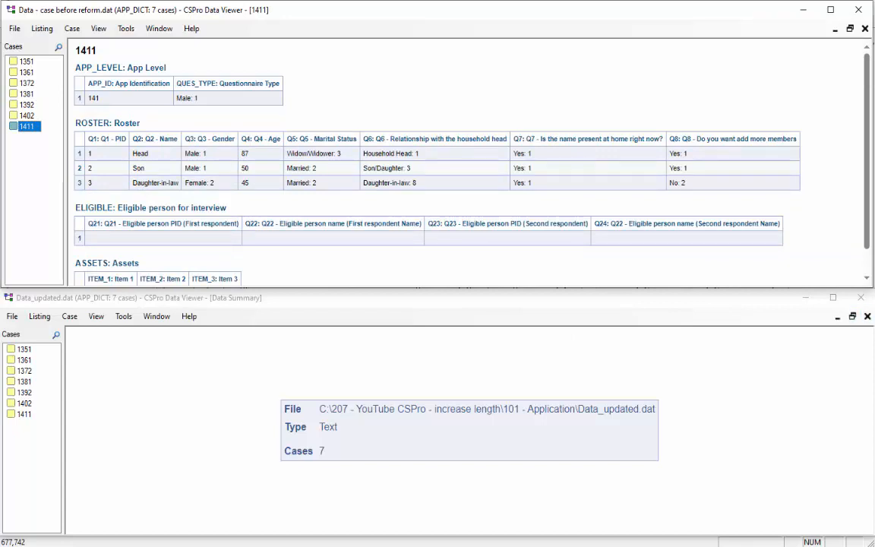
# Examine the roster data of cases 1351 through 1411 in Data_updated.dat.
pyautogui.click(25, 350)
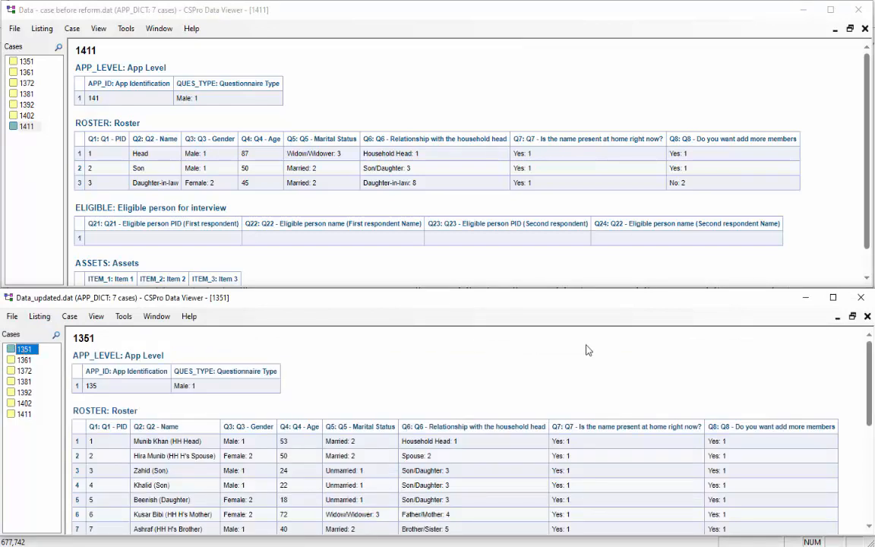
pyautogui.press('Down')
pyautogui.press('Down')
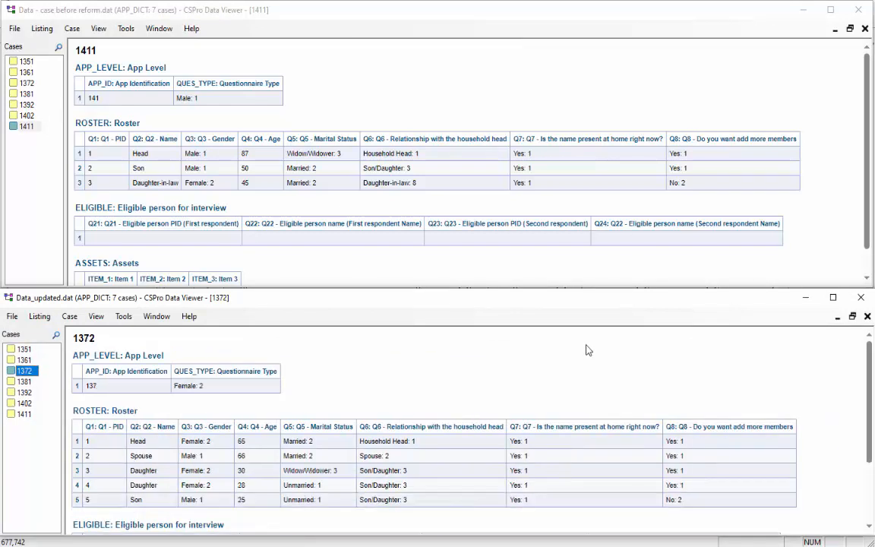
pyautogui.press('Down')
pyautogui.press('Down')
pyautogui.press('Down')
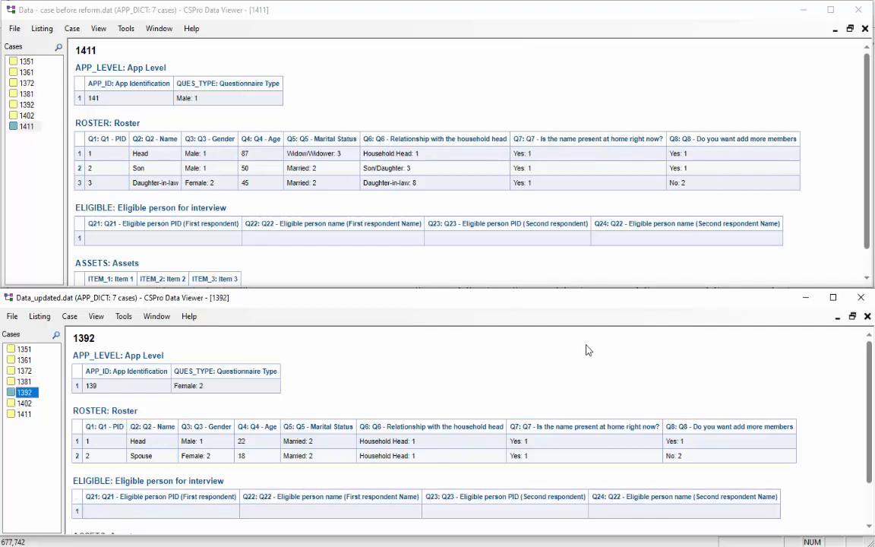
pyautogui.press('Down')
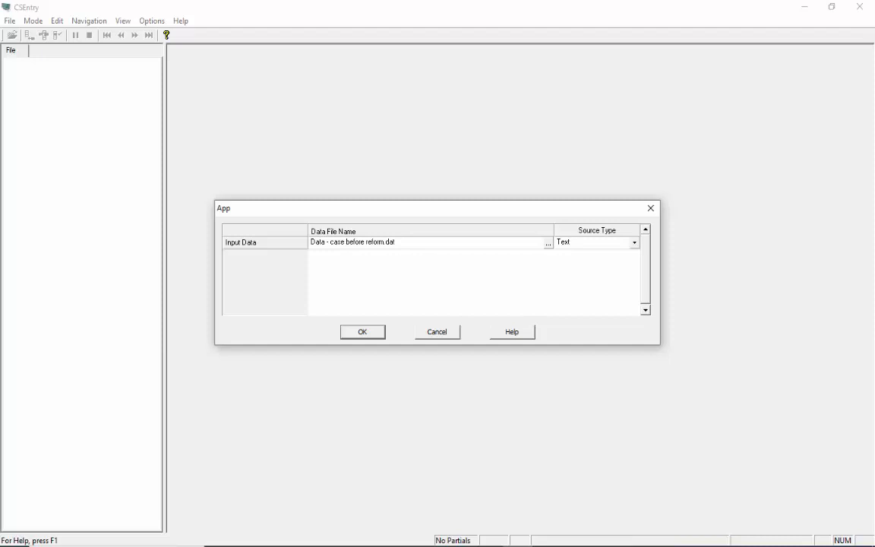
# Open Data - case before reform.dat in CSEntry, inspect case 1411 on the form, and close the data entry window.
pyautogui.click(362, 332)
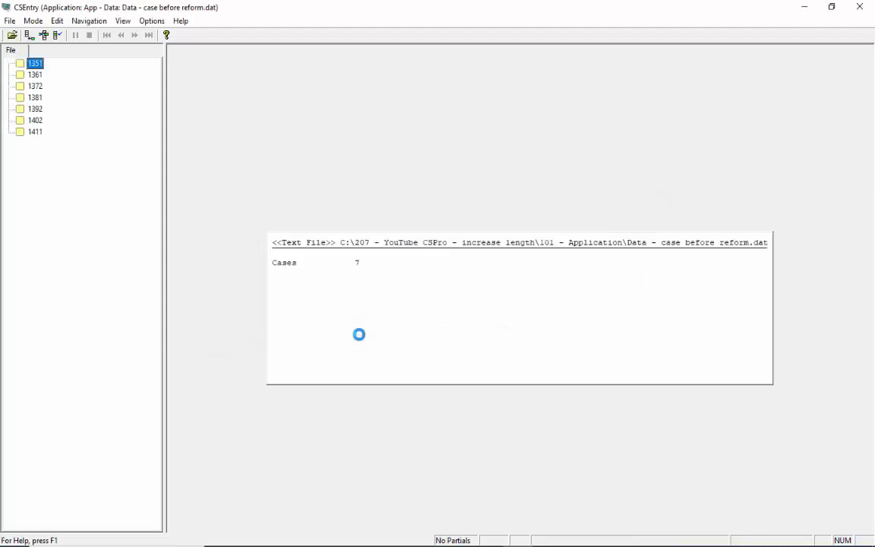
pyautogui.click(34, 133)
pyautogui.doubleClick(34, 133)
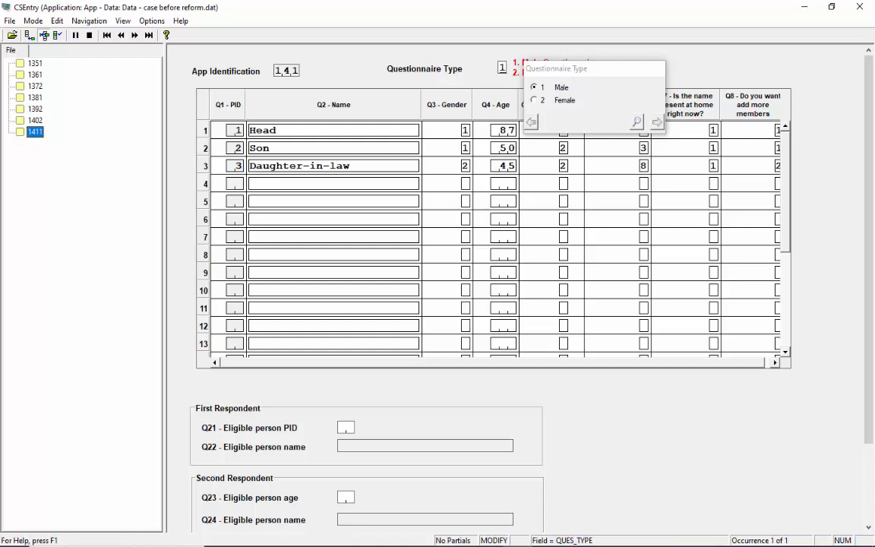
pyautogui.click(861, 6)
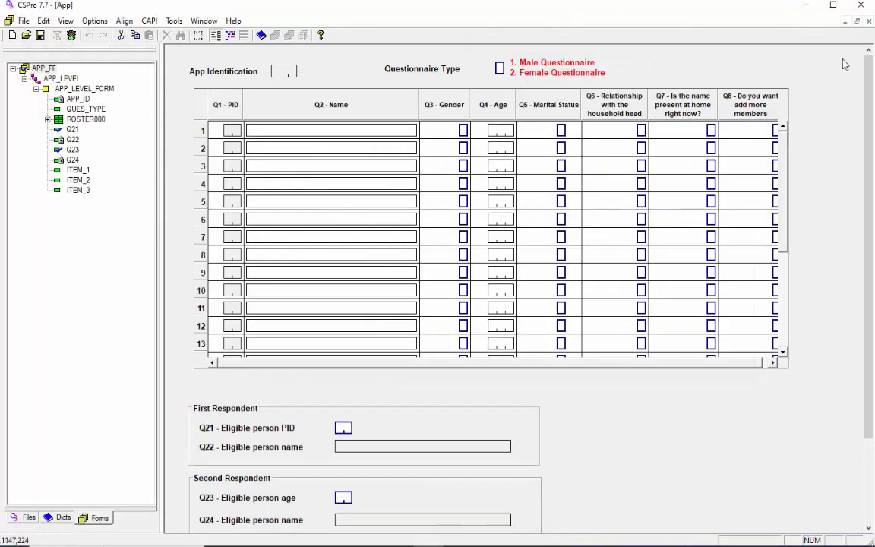
# Start a data reformat with the App - old dictionary and the data file Data - case before reform as input.
pyautogui.click(174, 20)
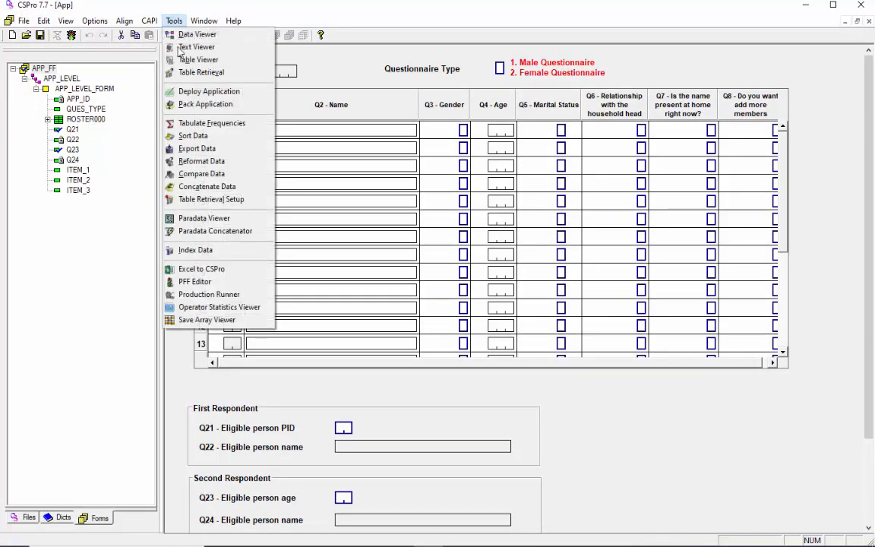
pyautogui.click(211, 163)
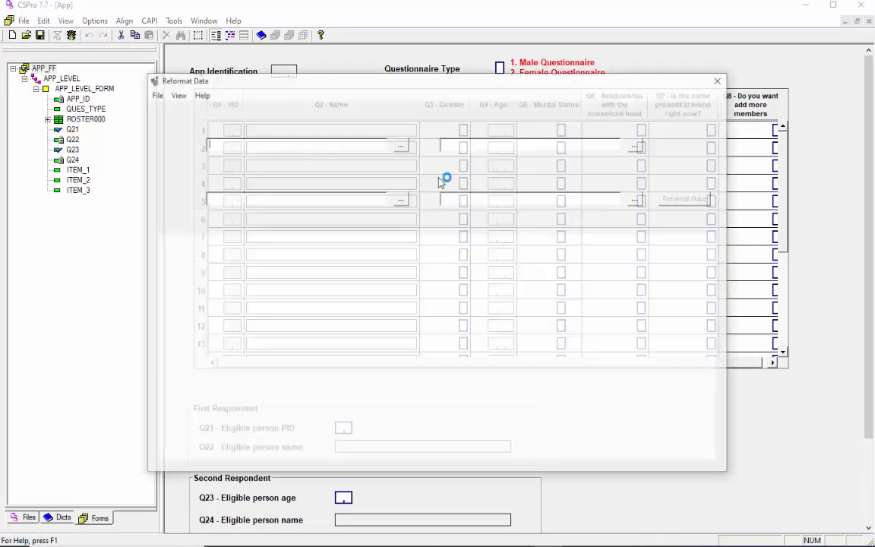
pyautogui.click(401, 145)
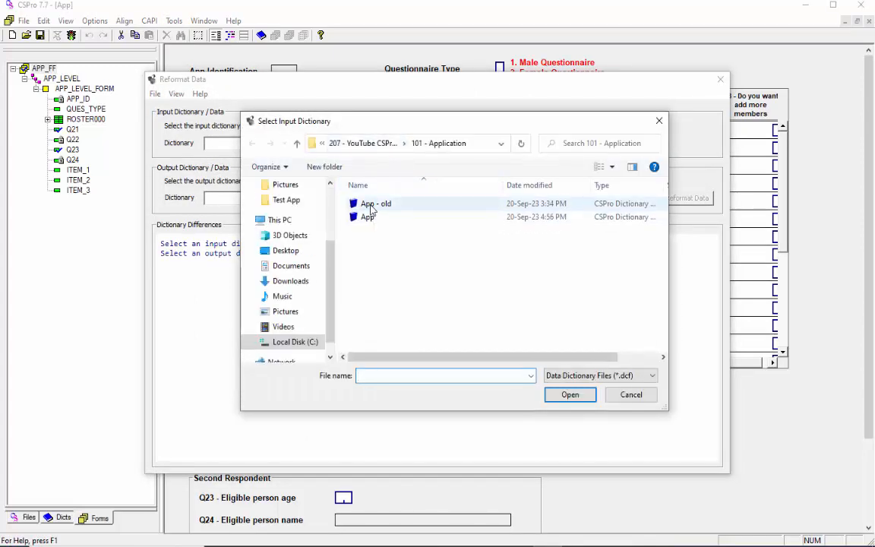
pyautogui.click(369, 205)
pyautogui.click(570, 395)
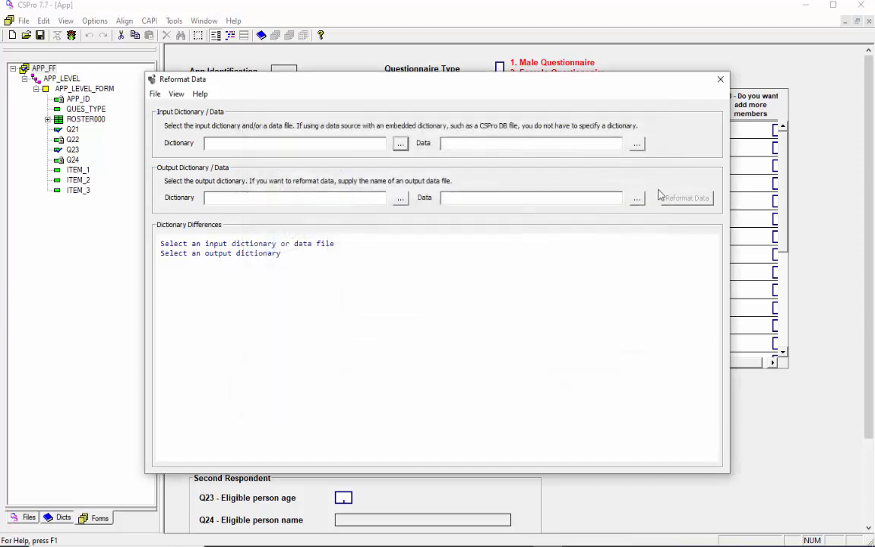
pyautogui.click(636, 144)
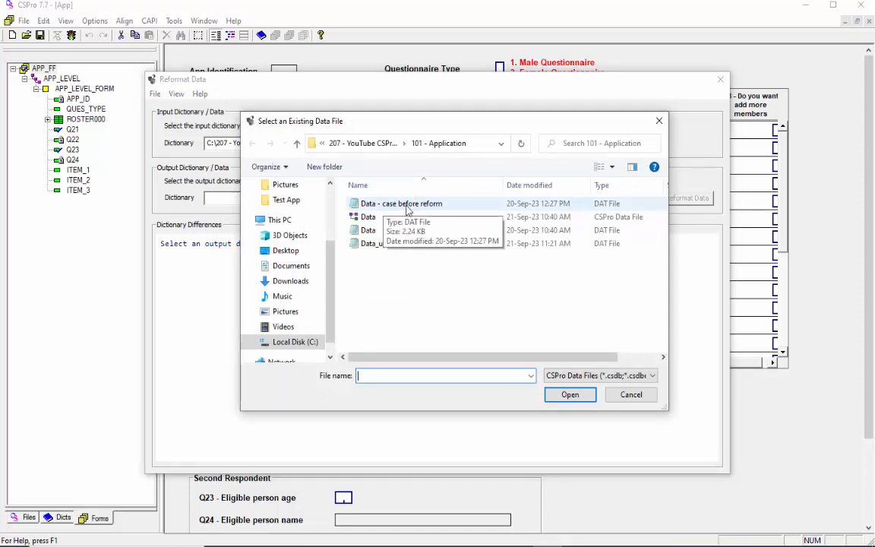
pyautogui.click(407, 209)
pyautogui.click(571, 397)
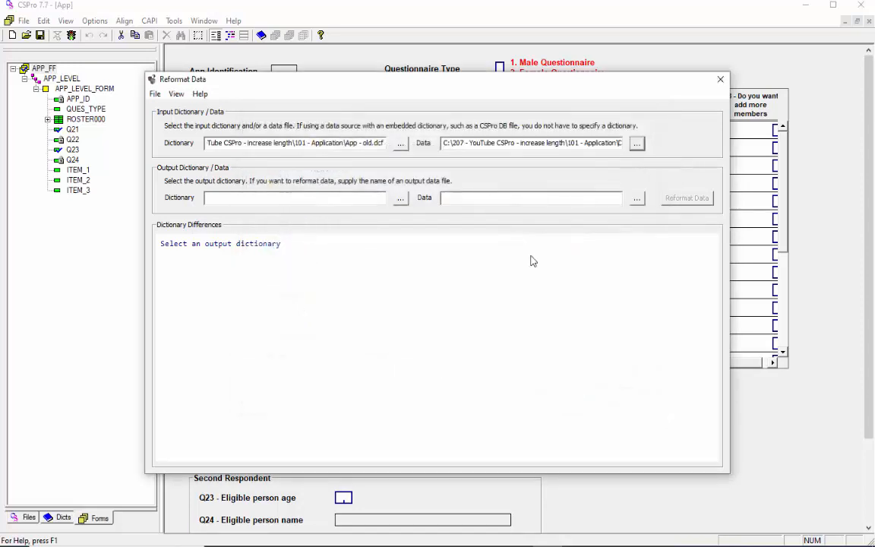
# Select the App dictionary as the output dictionary for the reformat.
pyautogui.click(400, 199)
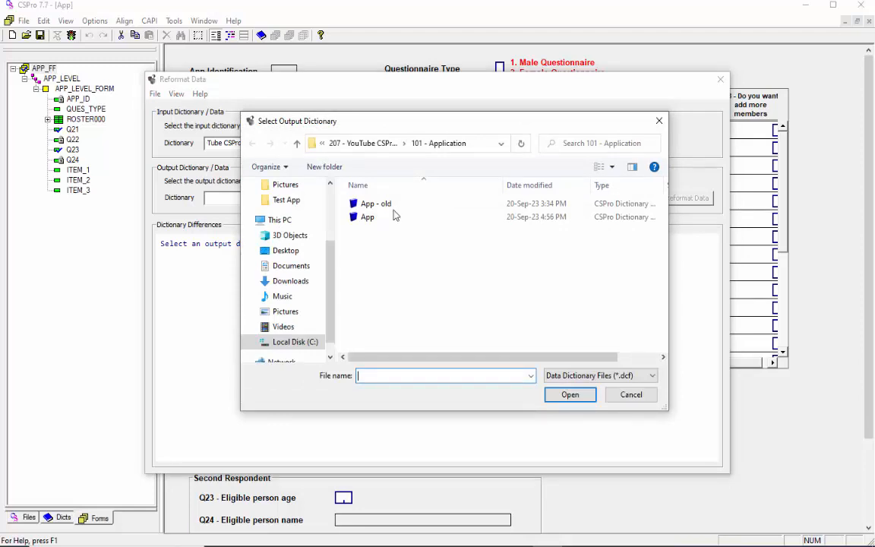
pyautogui.click(367, 218)
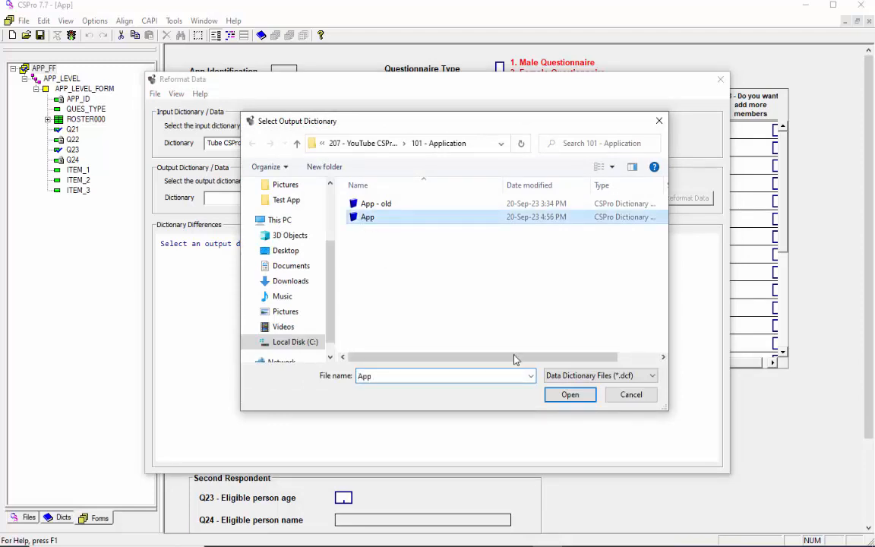
pyautogui.click(570, 395)
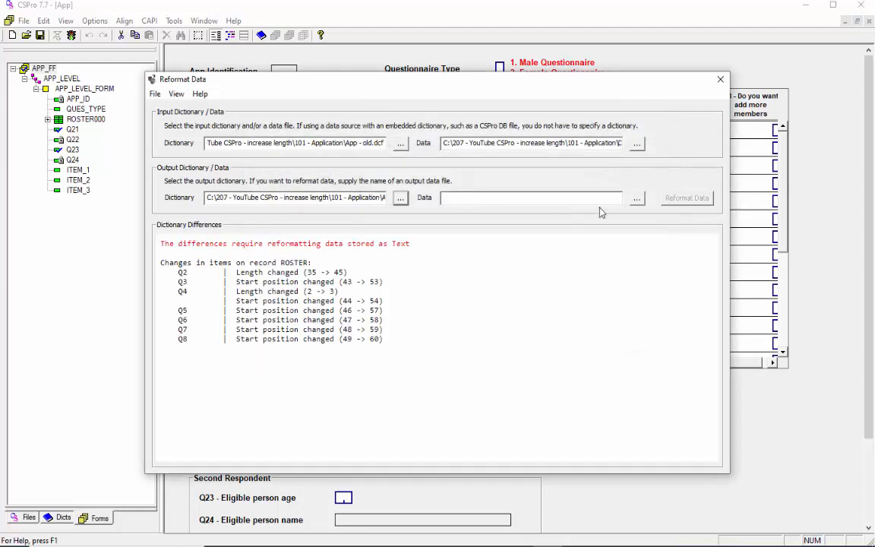
# Name the output data file Data - case after reform, run the reformat, and close the Reformat Data tool.
pyautogui.click(636, 199)
pyautogui.click(416, 203)
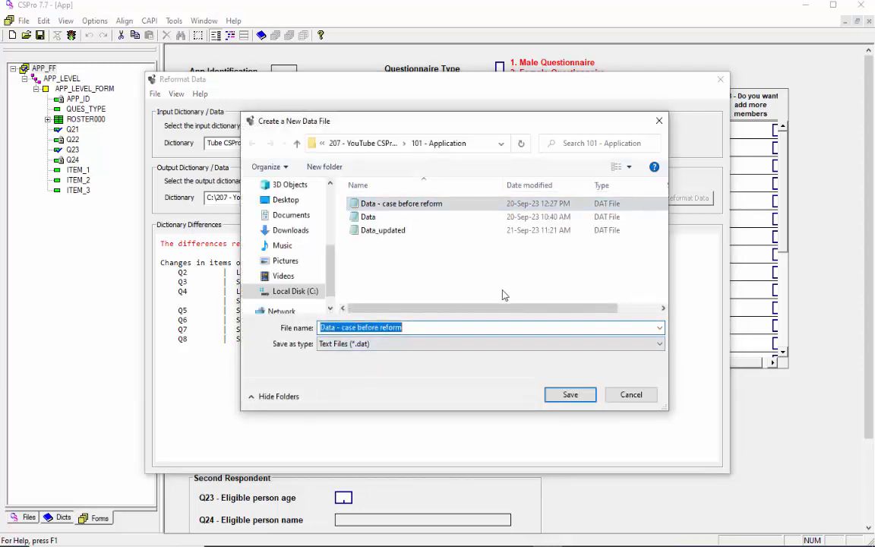
pyautogui.press('BackSpace')
pyautogui.press('BackSpace')
pyautogui.press('BackSpace')
pyautogui.press('BackSpace')
pyautogui.press('BackSpace')
pyautogui.press('BackSpace')
pyautogui.press('BackSpace')
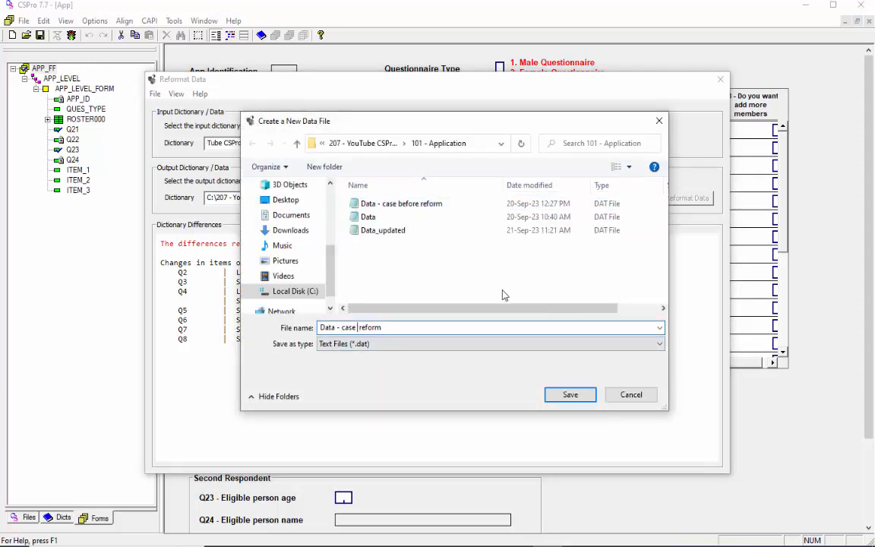
pyautogui.write('after')
pyautogui.click(581, 397)
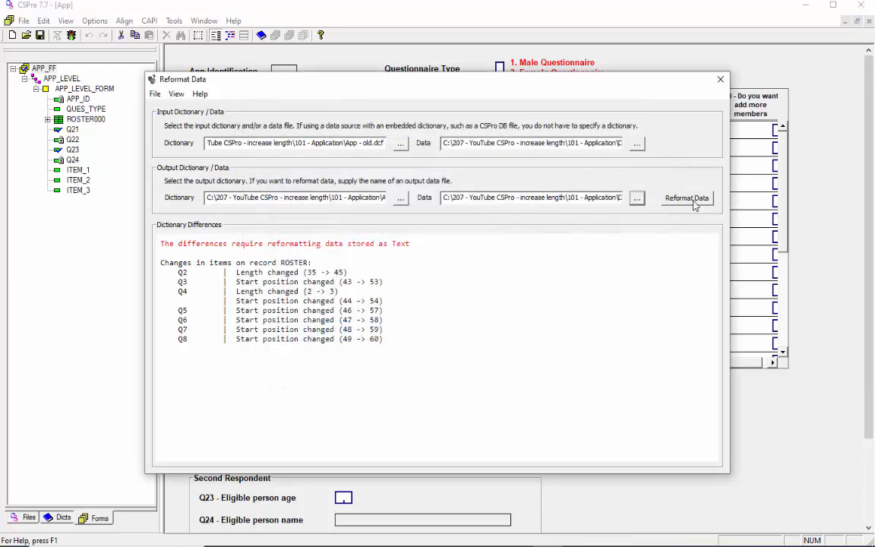
pyautogui.click(693, 202)
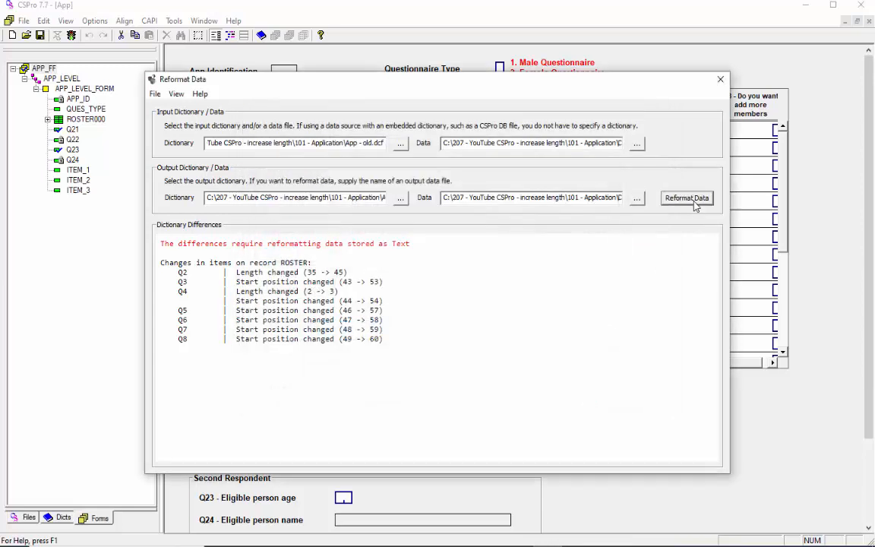
pyautogui.click(862, 6)
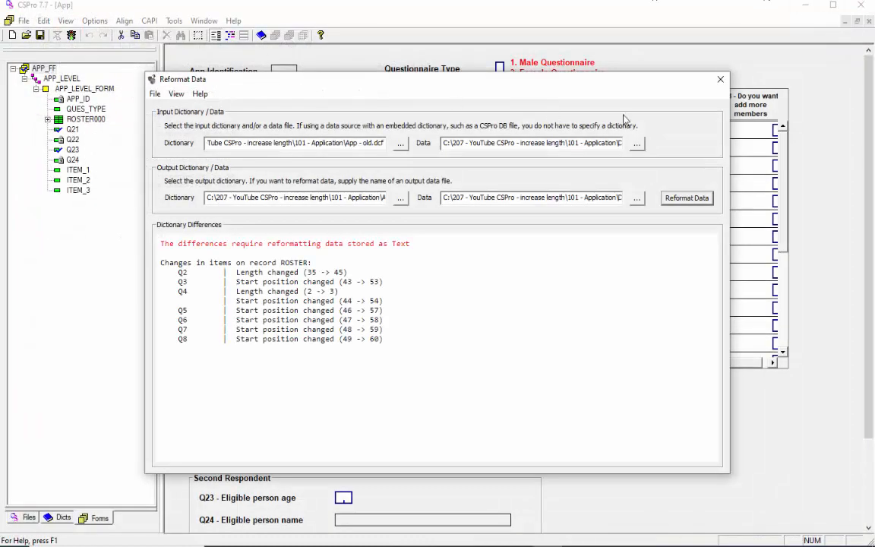
pyautogui.click(720, 79)
# Open Data - case after reform in a maximized Data Viewer window, described by the App dictionary.
pyautogui.click(174, 21)
pyautogui.click(190, 36)
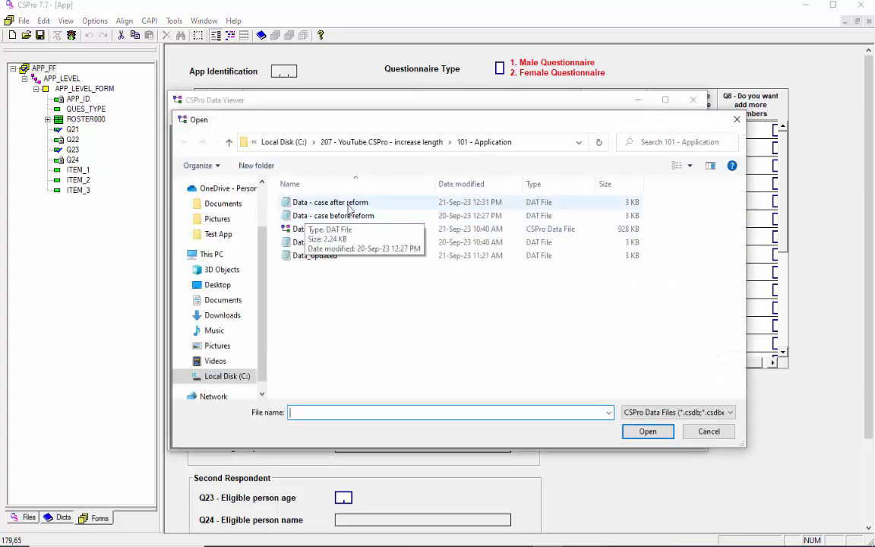
pyautogui.click(329, 202)
pyautogui.click(648, 430)
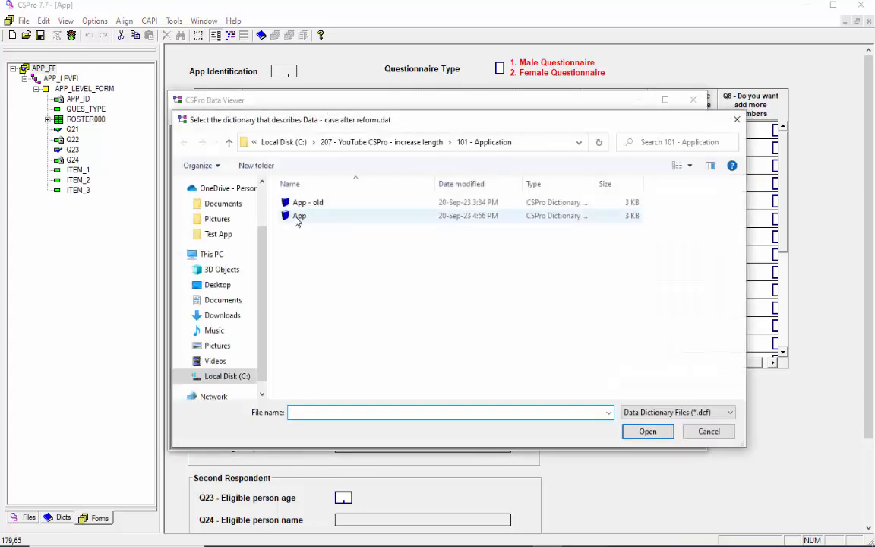
pyautogui.doubleClick(295, 217)
pyautogui.doubleClick(512, 99)
# Examine cases 1351 through 1411 in the reformatted data file.
pyautogui.click(28, 57)
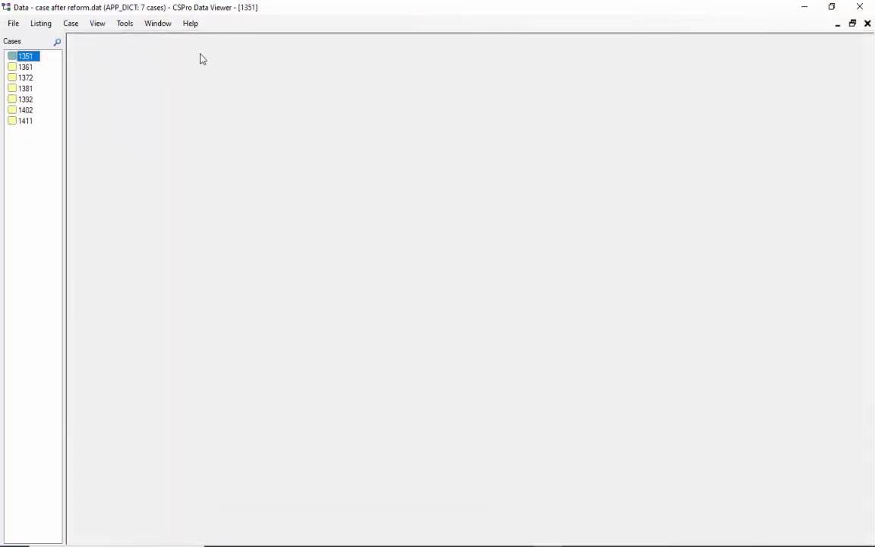
pyautogui.press('Down')
pyautogui.press('Down')
pyautogui.press('Down')
pyautogui.press('Down')
pyautogui.press('Down')
pyautogui.press('Down')
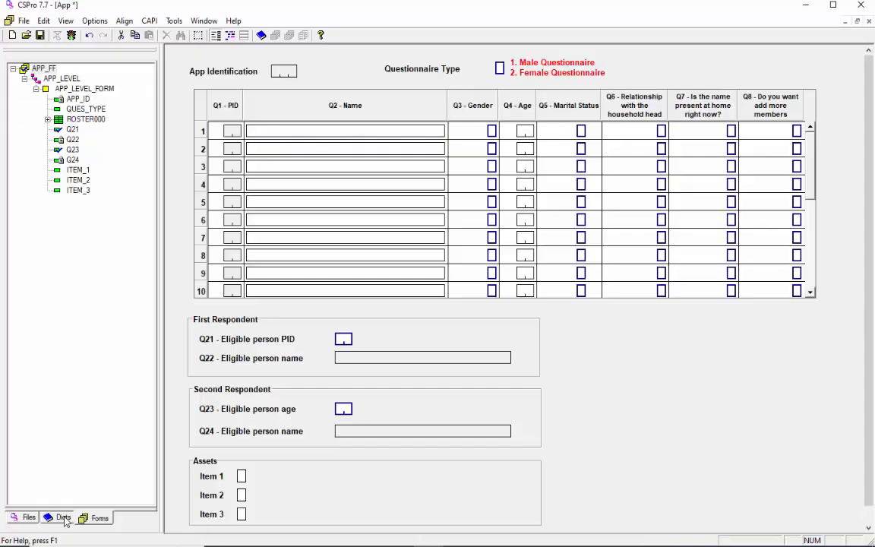
# Copy the Q2 - Name and Q4 - Age items of the ROSTER record and paste them after Q8.
pyautogui.click(64, 518)
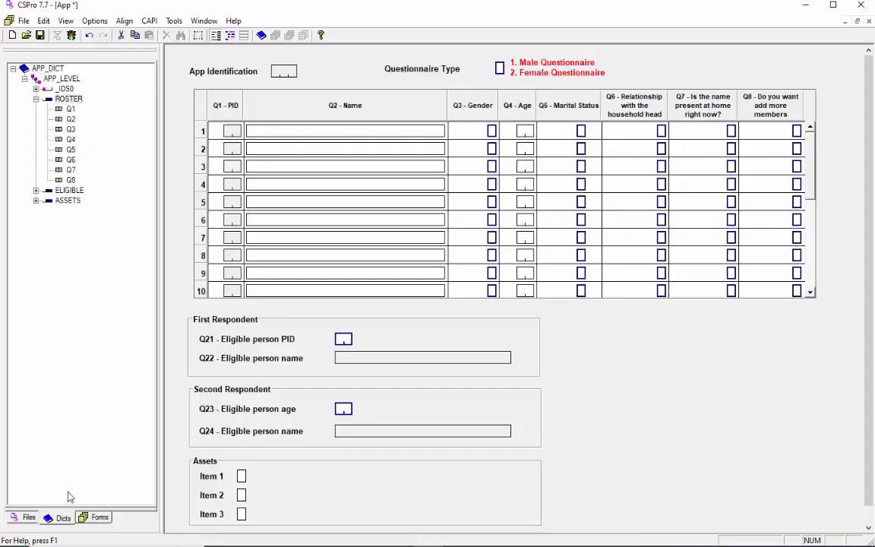
pyautogui.click(72, 100)
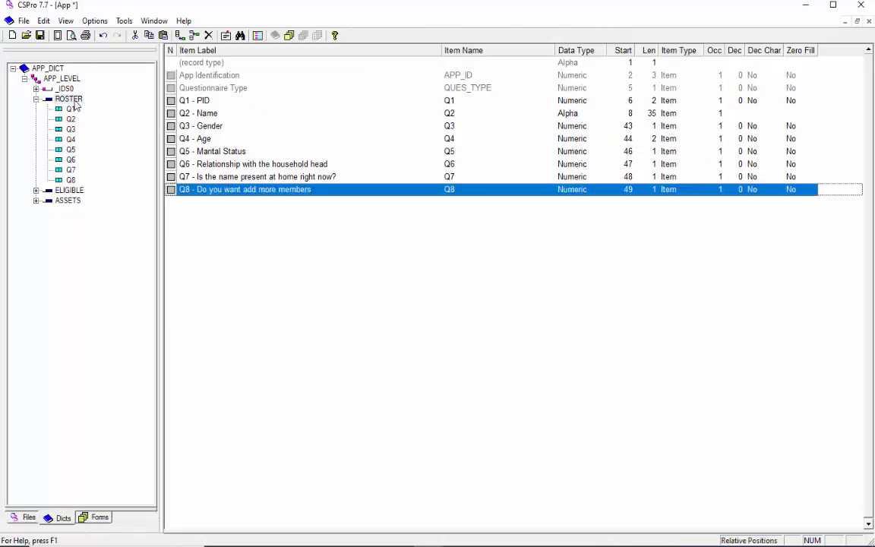
pyautogui.click(199, 114)
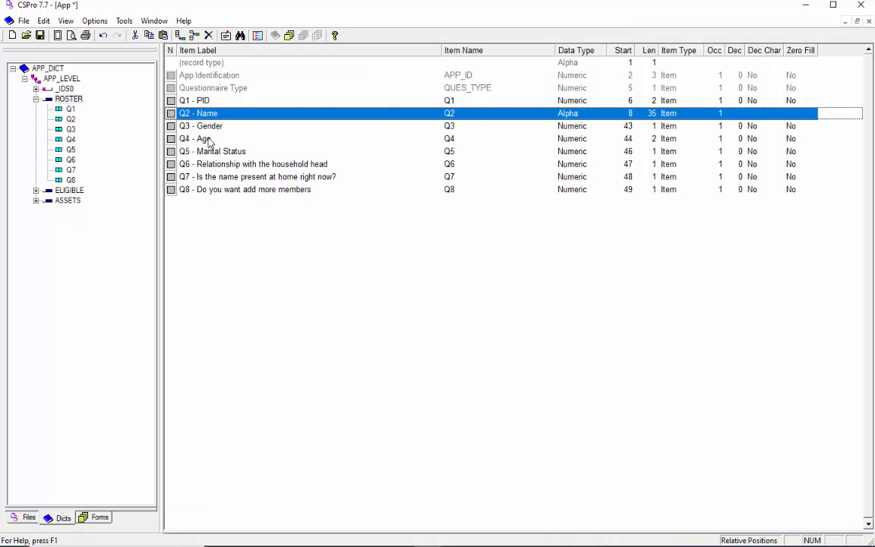
pyautogui.keyDown('ctrl'); pyautogui.click(210, 139); pyautogui.keyUp('ctrl')
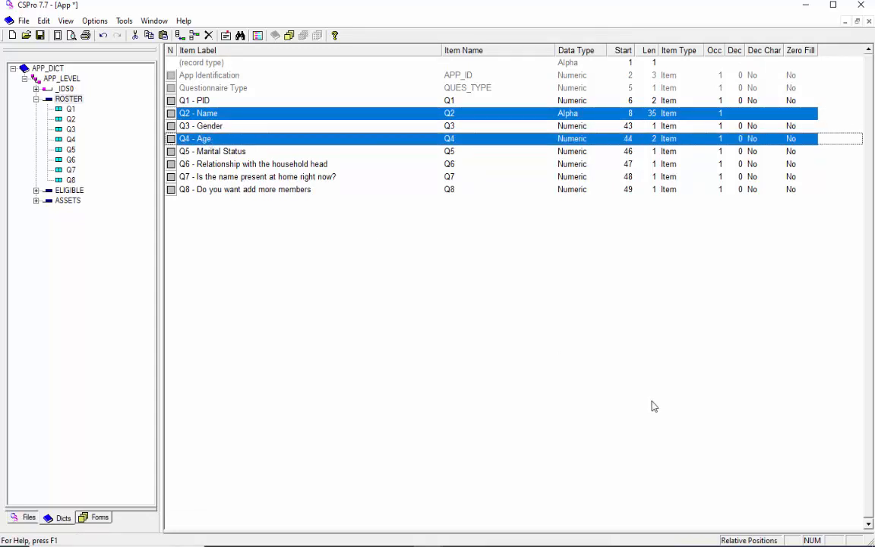
pyautogui.click(392, 199)
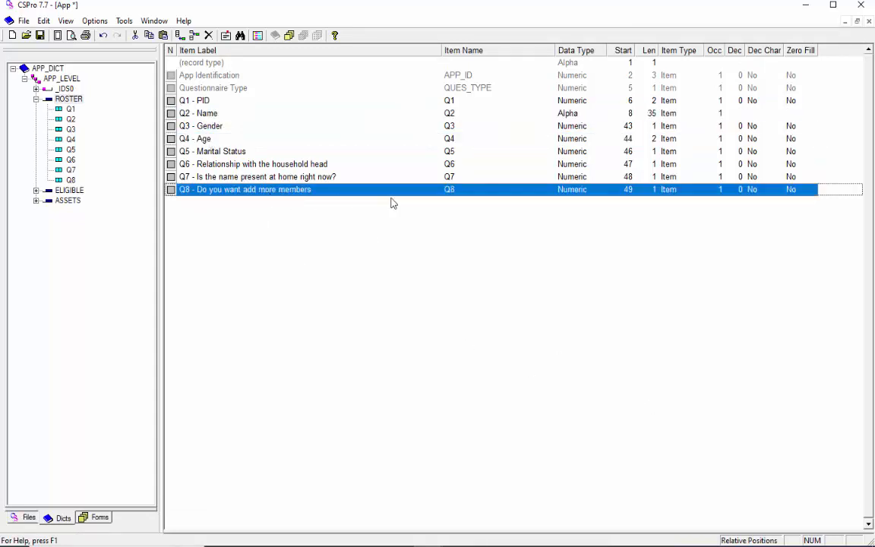
pyautogui.hotkey('ctrl', 'v')
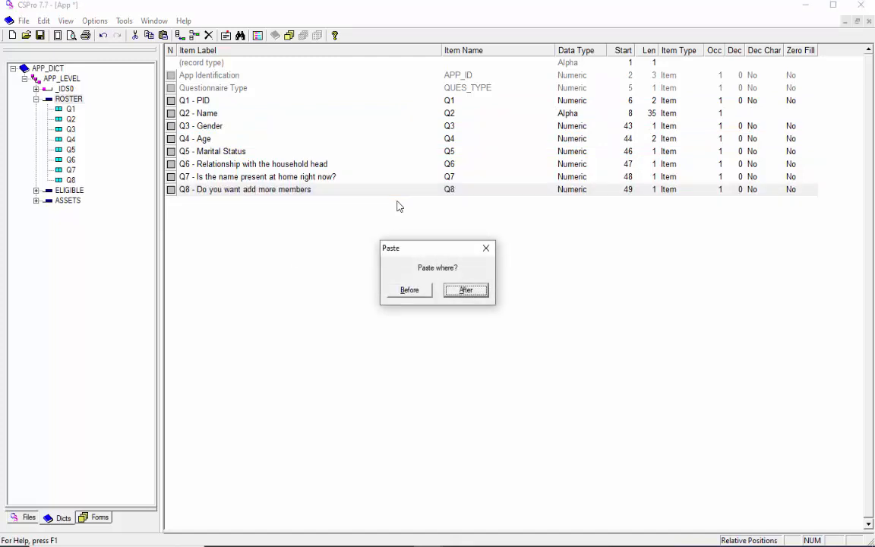
pyautogui.press('Return')
# Set the length of the copied Q2 - Name item at the end of the ROSTER record to 45.
pyautogui.click(358, 206)
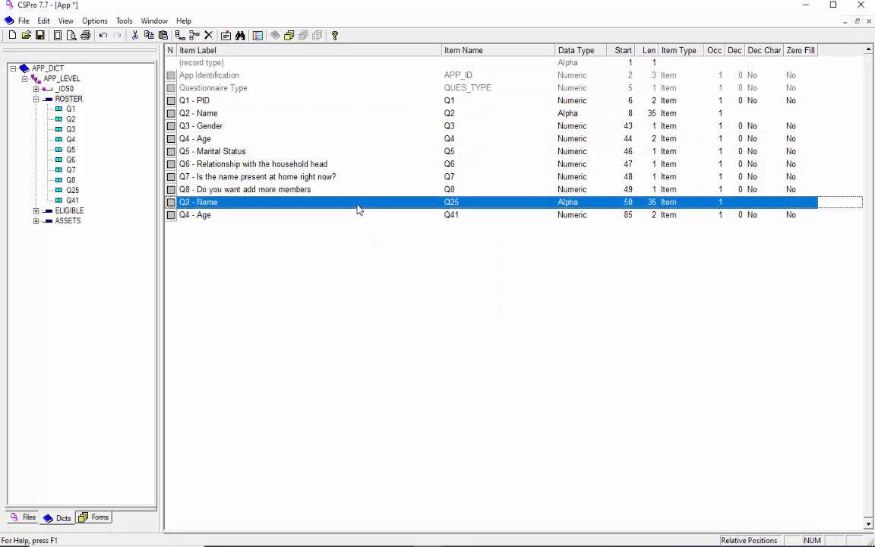
pyautogui.doubleClick(358, 208)
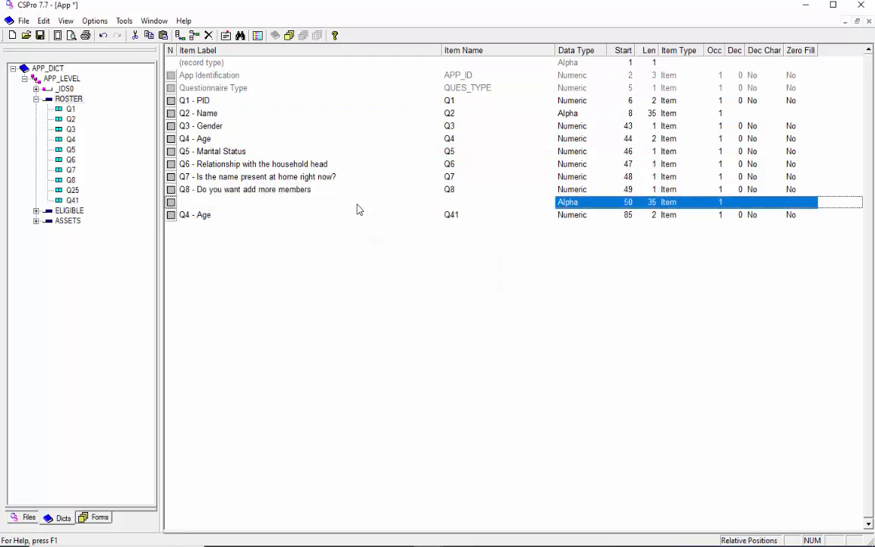
pyautogui.press('Tab')
pyautogui.press('Tab')
pyautogui.press('Tab')
pyautogui.press('Tab')
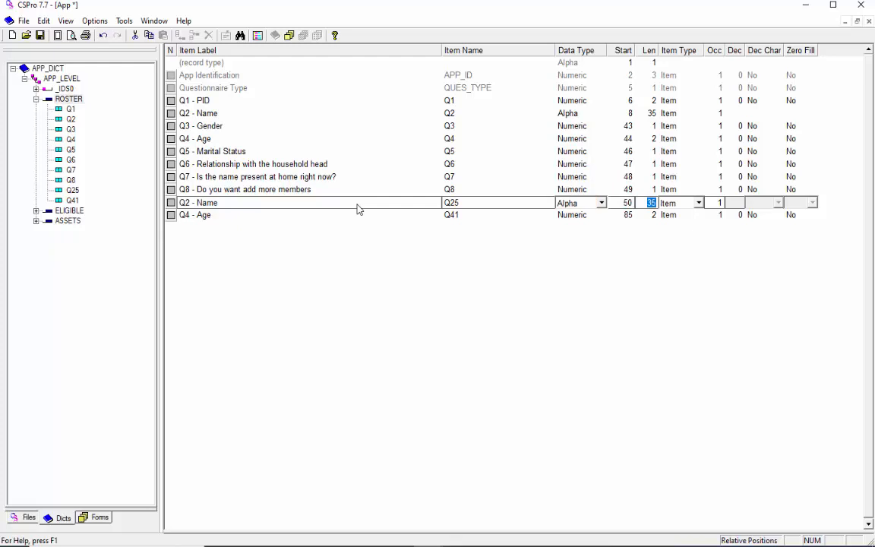
pyautogui.press('Return')
pyautogui.press('Down')
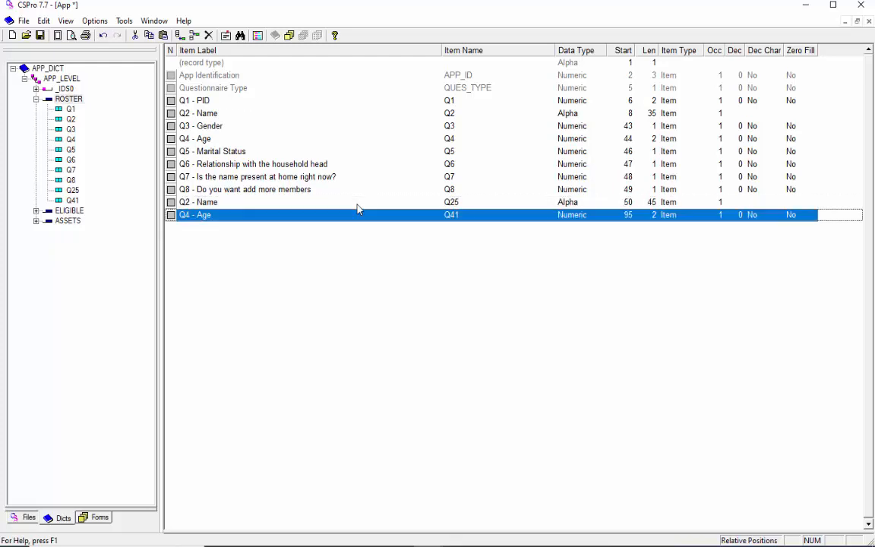
# Set the length of the copied Q4 - Age item at the end of the ROSTER record to 3.
pyautogui.press('Return')
pyautogui.press('Tab')
pyautogui.press('Tab')
pyautogui.press('Tab')
pyautogui.press('Tab')
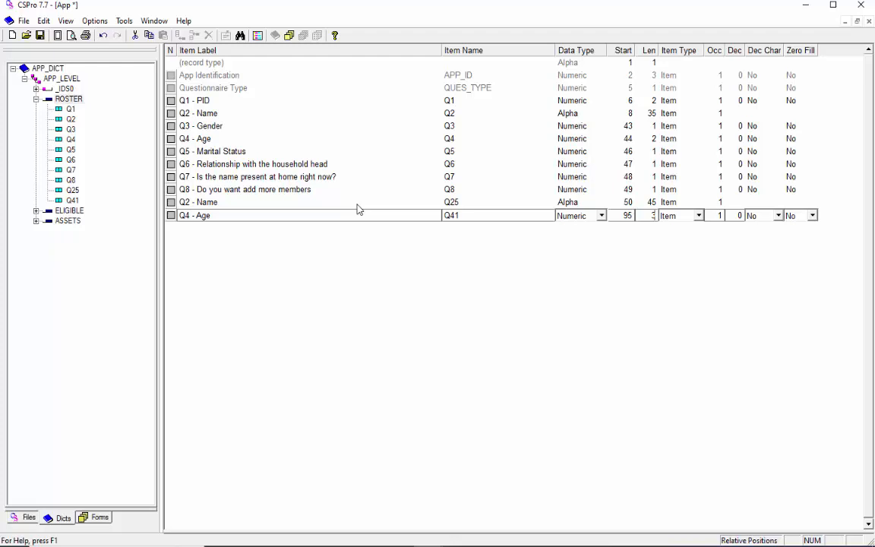
# Rename the copied Q2 - Name item as Q2_1 and the copied Q4 - Age item as Q4_1.
pyautogui.click(357, 203)
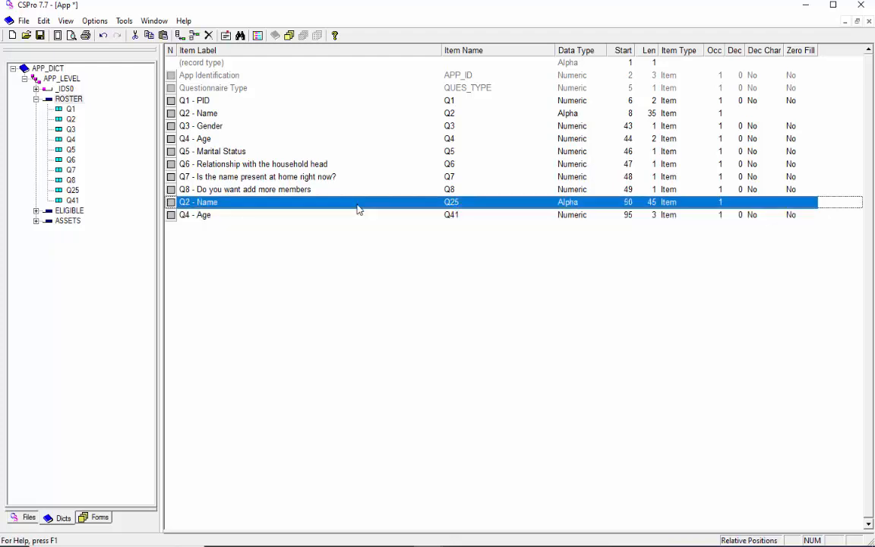
pyautogui.press('Return')
pyautogui.press('Tab')
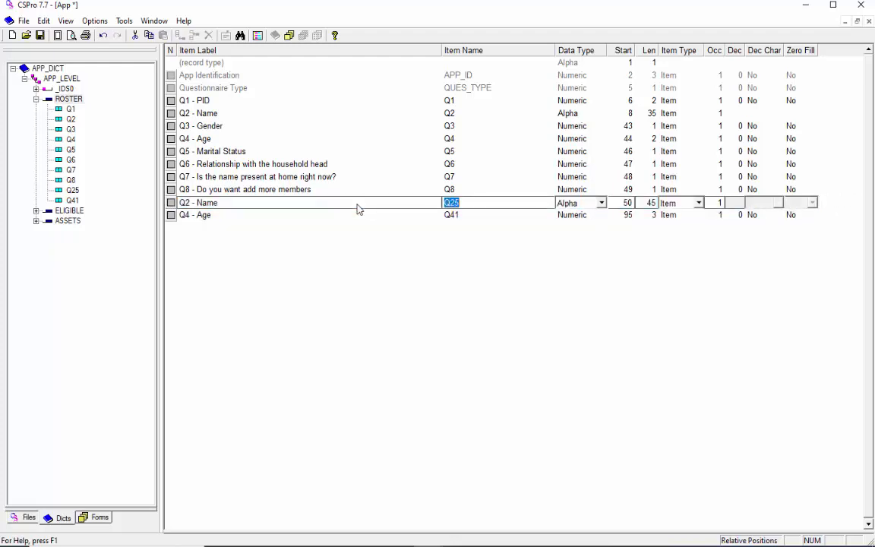
pyautogui.press('Right')
pyautogui.press('Down')
pyautogui.press('Down')
pyautogui.press('Return')
pyautogui.press('Tab')
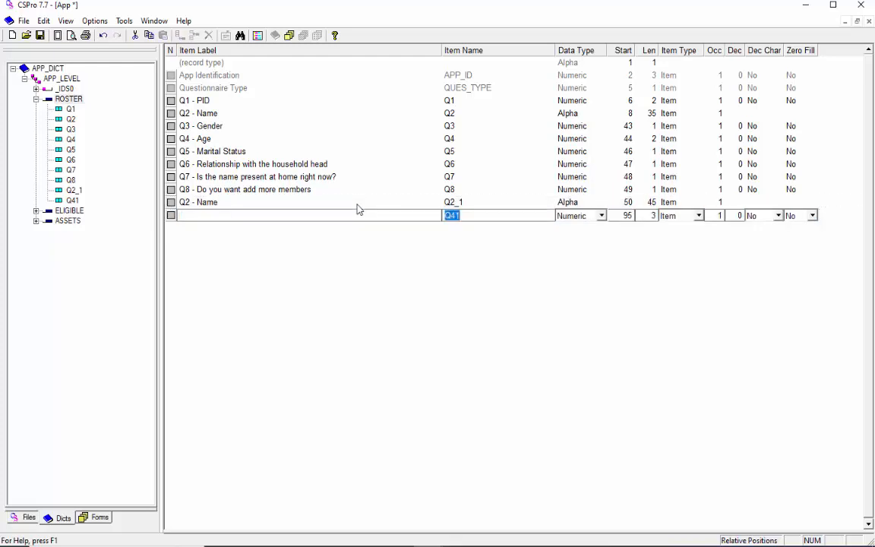
pyautogui.press('Right')
pyautogui.press('Return')
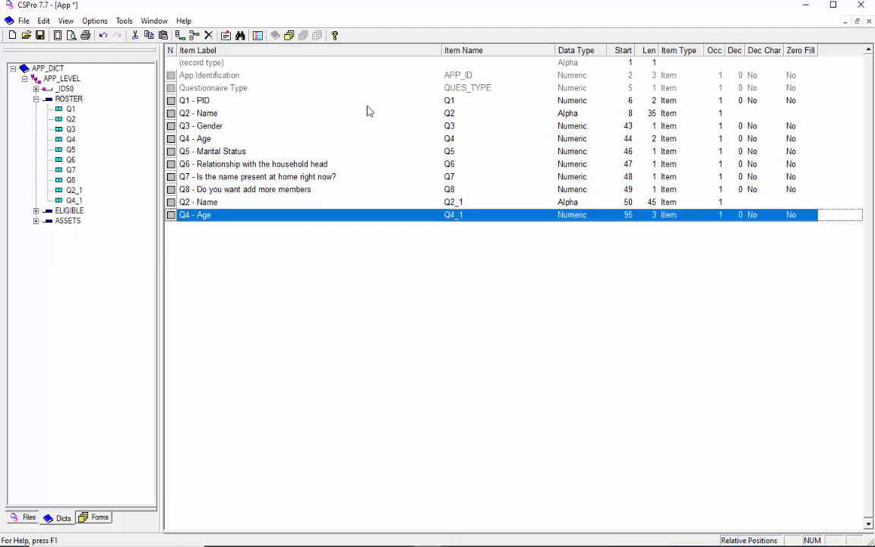
# Delete the original Q2 - Name and Q4 - Age columns from the roster on the data entry form.
pyautogui.click(290, 36)
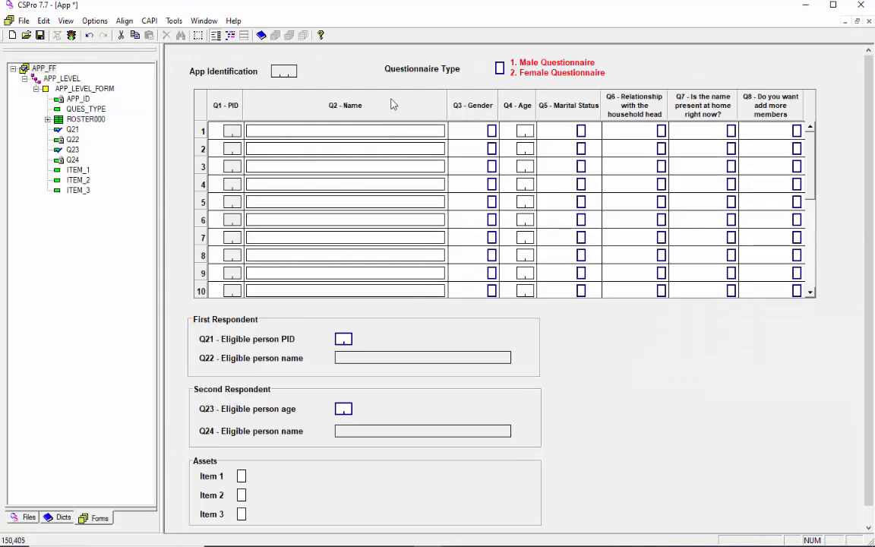
pyautogui.click(323, 97)
pyautogui.keyDown('ctrl'); pyautogui.click(532, 107); pyautogui.keyUp('ctrl')
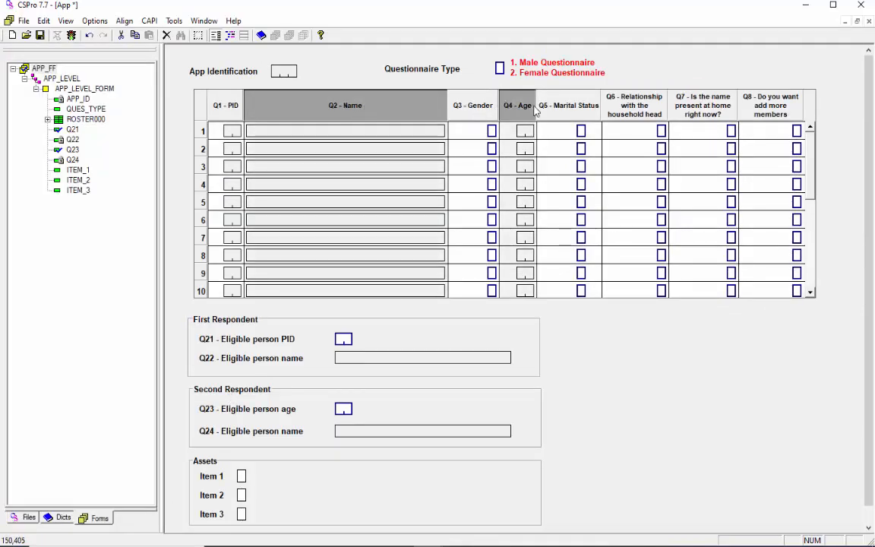
pyautogui.press('Delete')
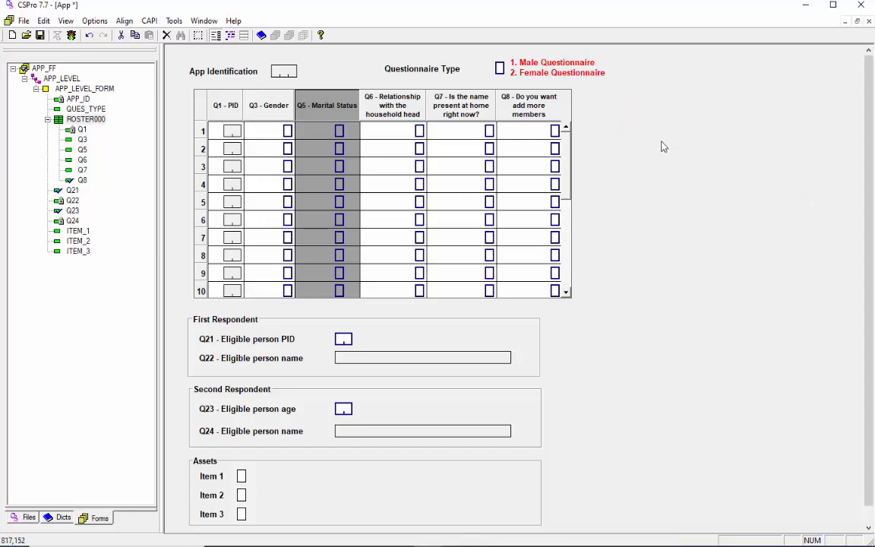
# Review the original Q2 - Name and Q4 - Age items in the ROSTER record of the dictionary, and return to the form.
pyautogui.click(61, 517)
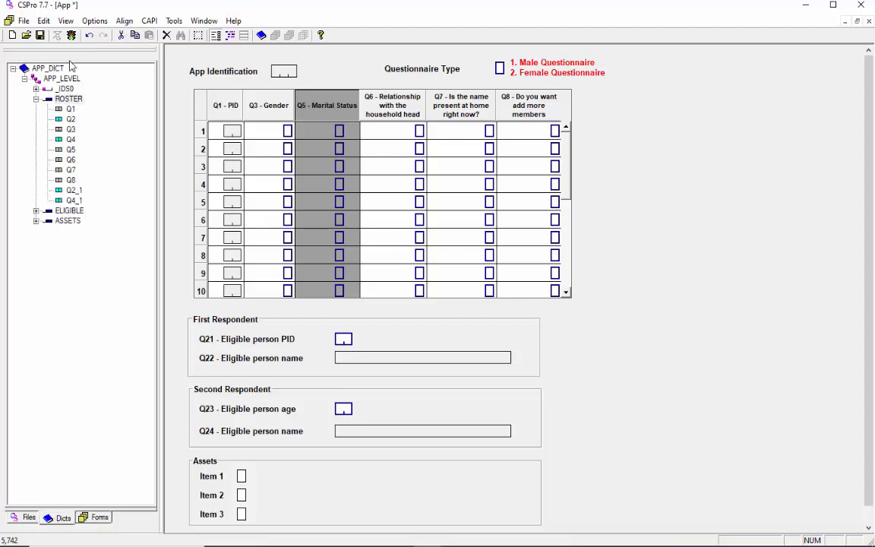
pyautogui.click(68, 98)
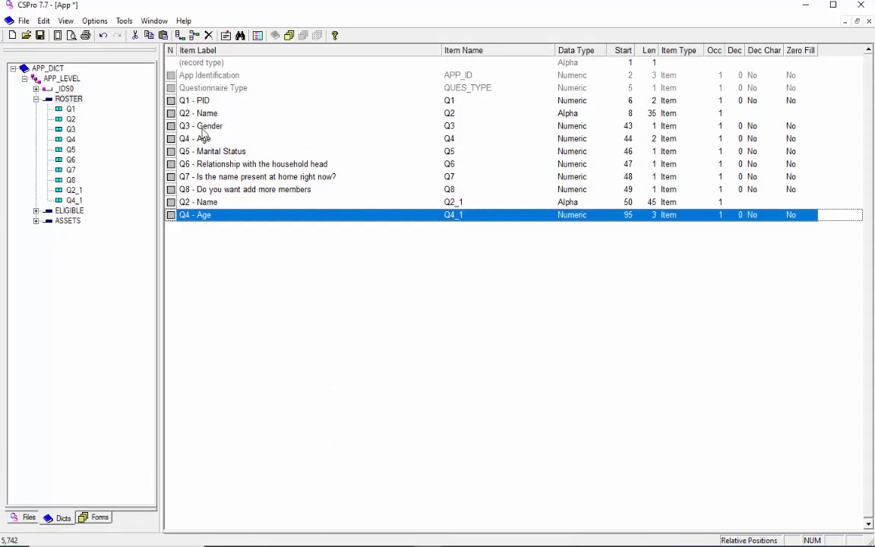
pyautogui.click(184, 112)
pyautogui.keyDown('ctrl'); pyautogui.click(190, 138); pyautogui.keyUp('ctrl')
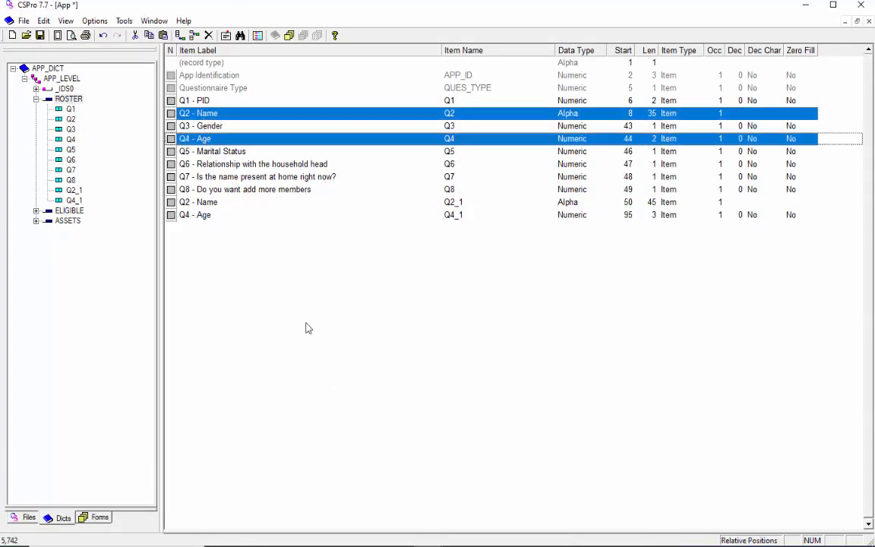
pyautogui.click(261, 34)
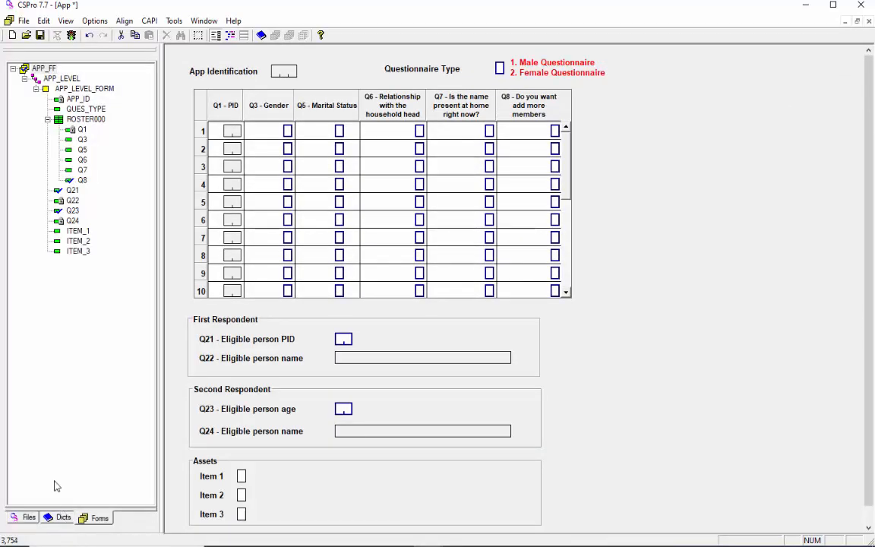
# Add the Q2_1 and Q4_1 dictionary items to the form's roster and narrow the new Q2 - Name column to about half its width.
pyautogui.click(63, 518)
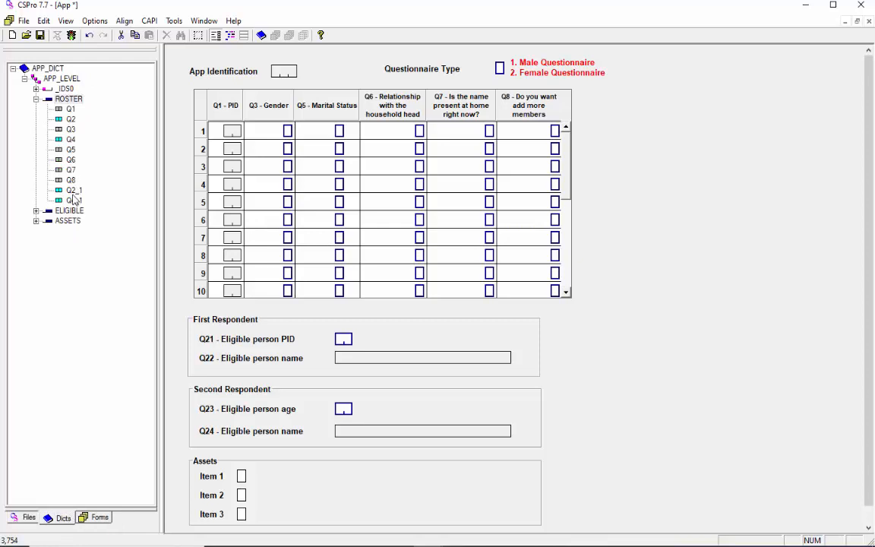
pyautogui.moveTo(73, 189); pyautogui.dragTo(246, 134)
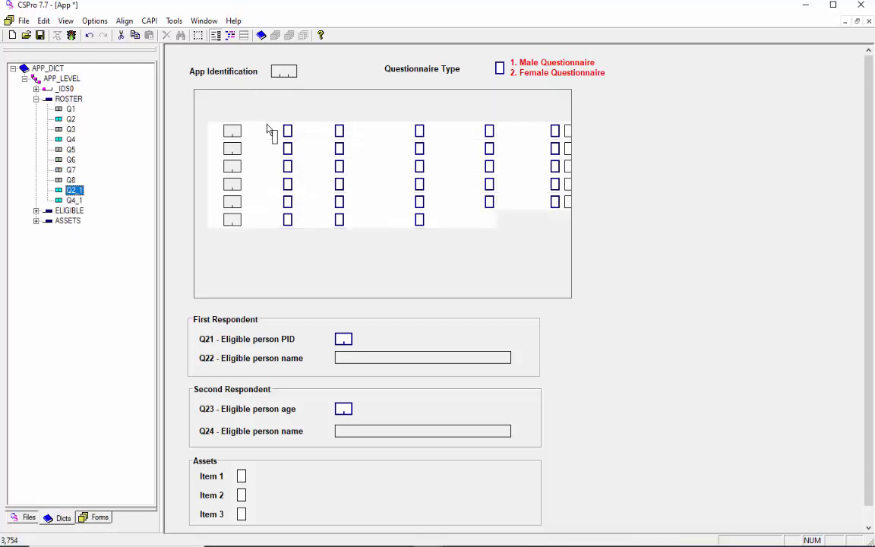
pyautogui.moveTo(73, 200); pyautogui.dragTo(463, 125)
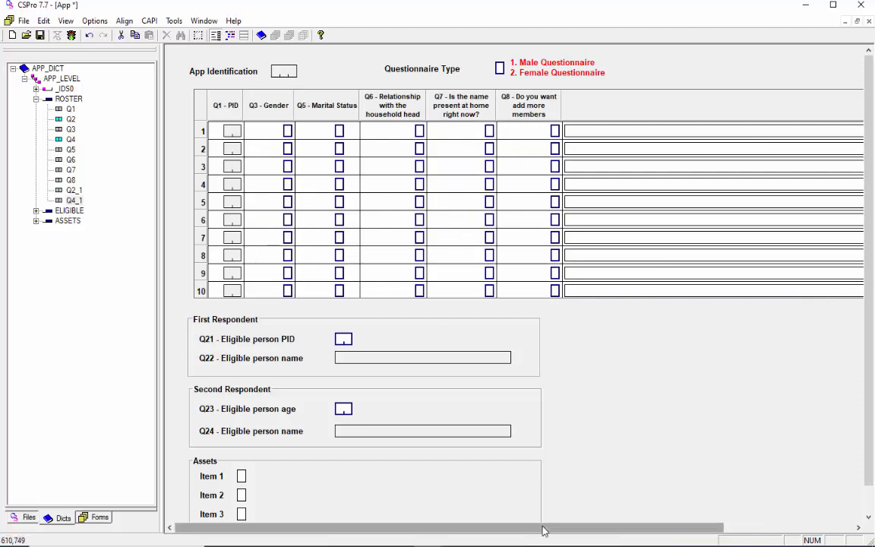
pyautogui.moveTo(542, 529); pyautogui.dragTo(687, 529)
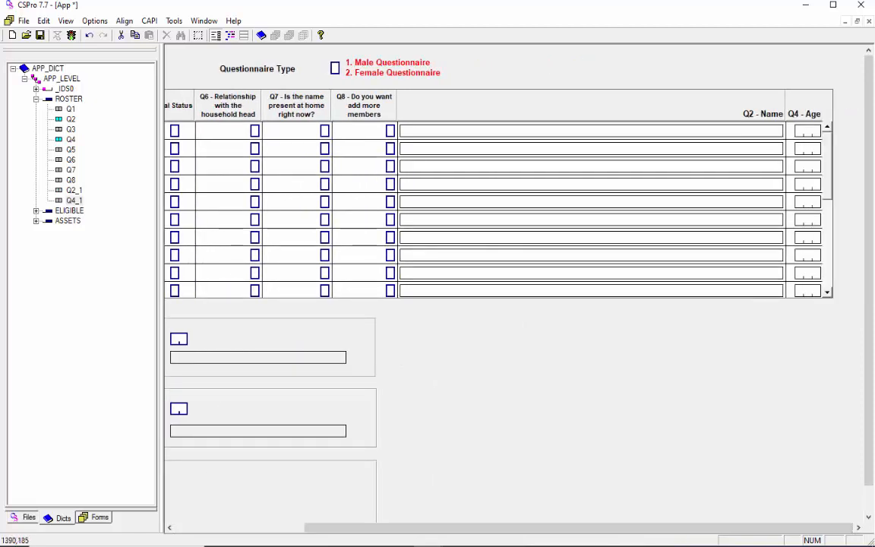
pyautogui.moveTo(784, 113); pyautogui.dragTo(592, 114)
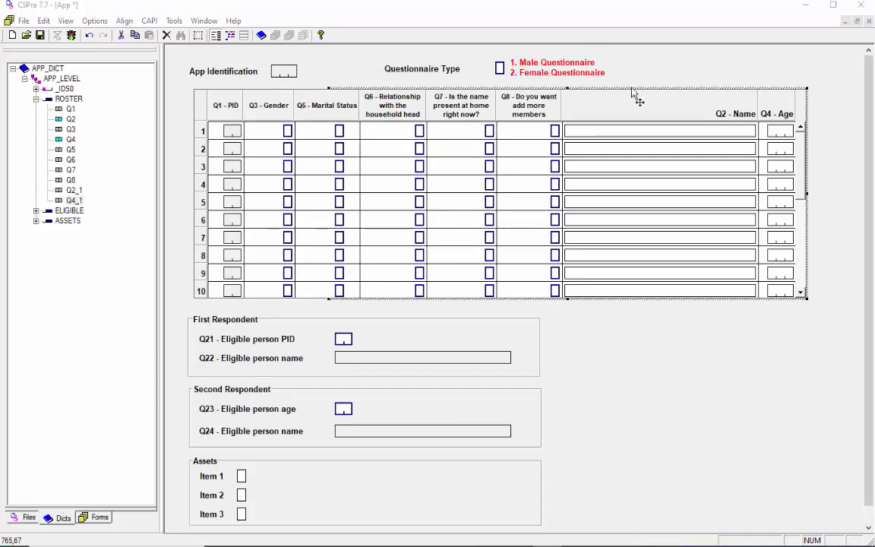
# Reorder the roster columns so that Q2 - Name follows Q1 - PID and Q4 - Age follows Q3 - Gender.
pyautogui.click(637, 115)
pyautogui.moveTo(682, 111); pyautogui.dragTo(233, 98)
pyautogui.click(781, 114)
pyautogui.moveTo(781, 114); pyautogui.dragTo(512, 130)
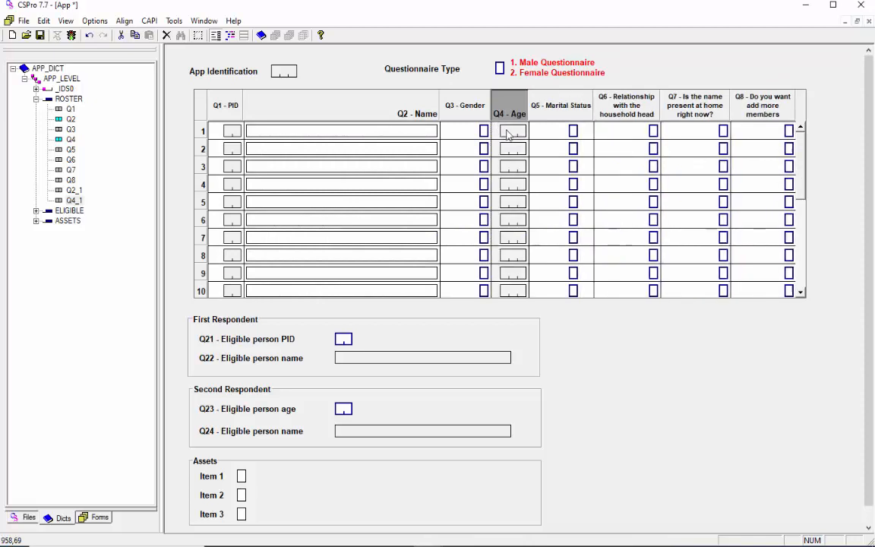
# Save the application and run it in CSEntry with Data.dat as the text input data.
pyautogui.click(40, 35)
pyautogui.click(71, 35)
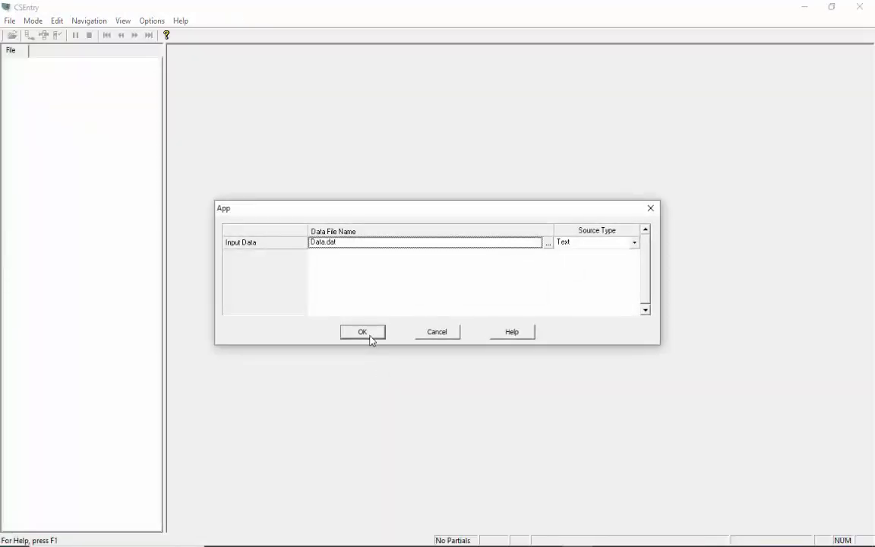
pyautogui.click(363, 332)
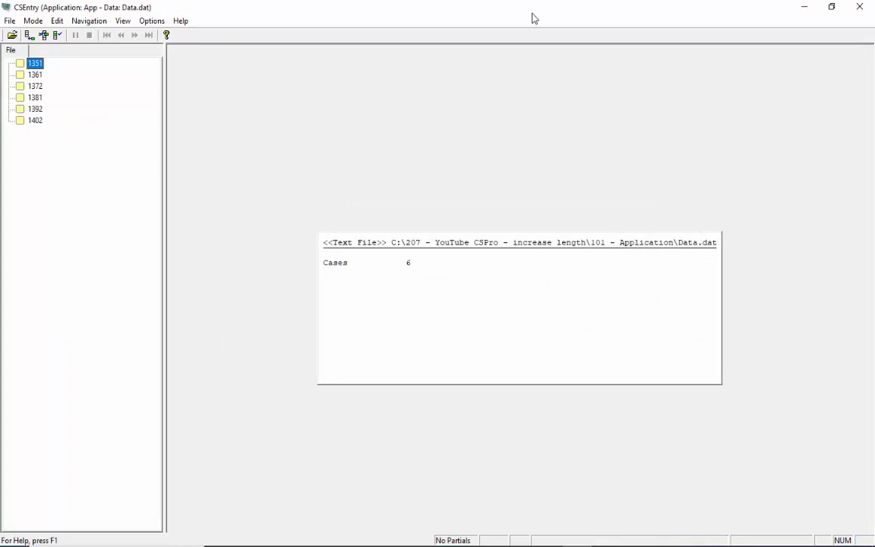
# Add a case of questionnaire type 1 with roster members Head aged 87, Son aged 50 and Daughter-in-law aged 45, and accept it.
pyautogui.hotkey('ctrl', 'a')
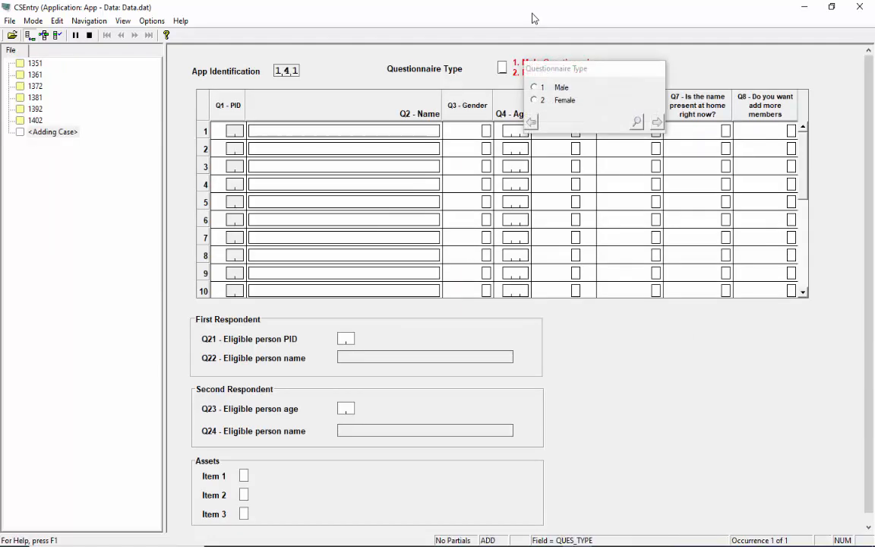
pyautogui.write('1')
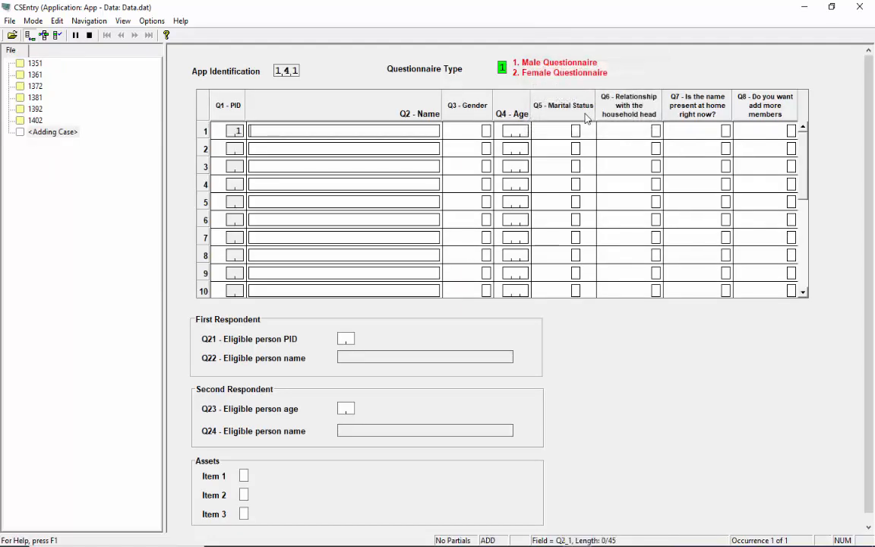
pyautogui.press('Return')
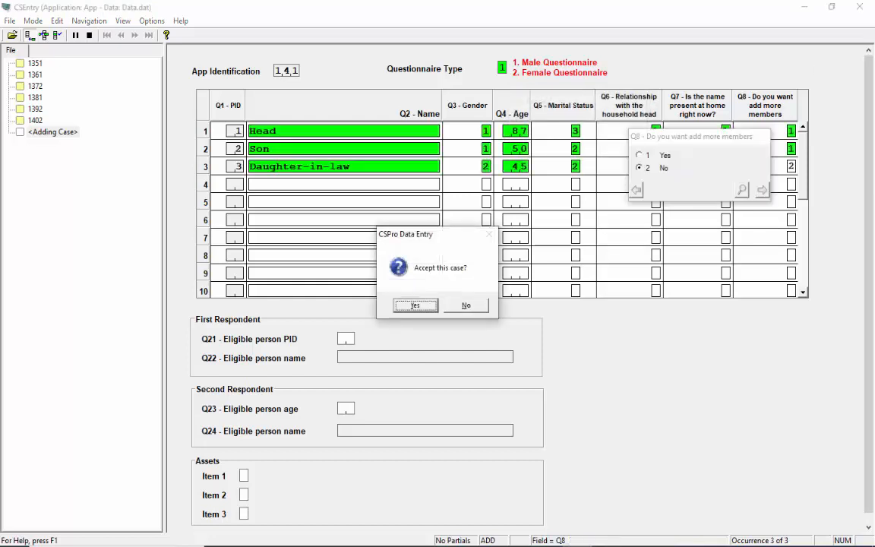
pyautogui.press('Return')
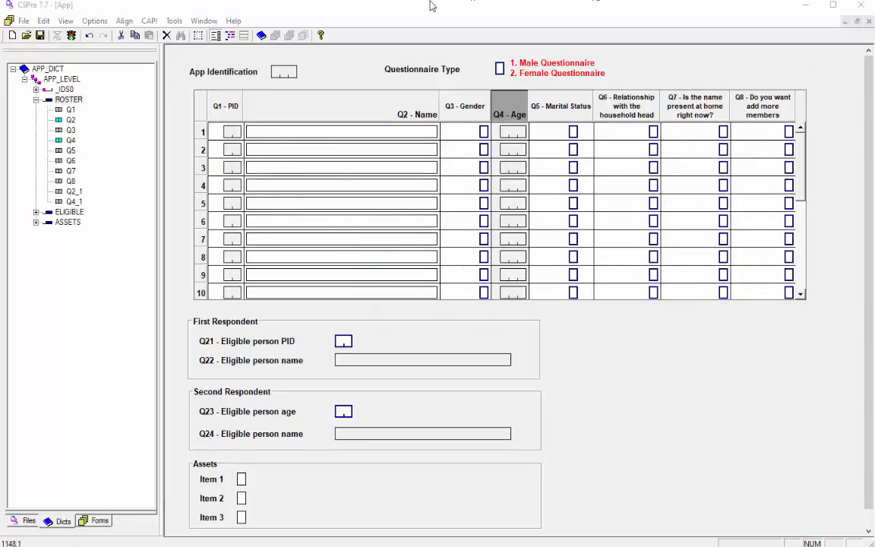
# Open Data.dat in the Data Viewer, described by the App dictionary.
pyautogui.click(175, 21)
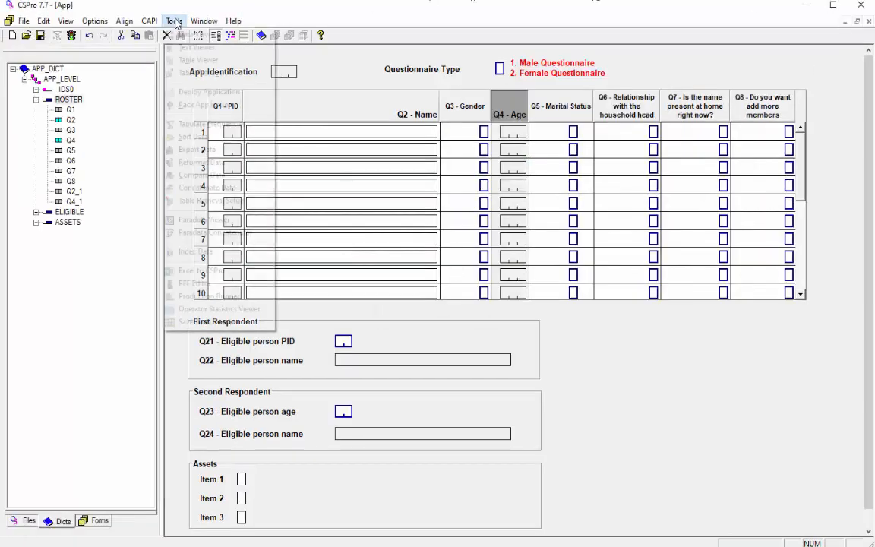
pyautogui.click(194, 35)
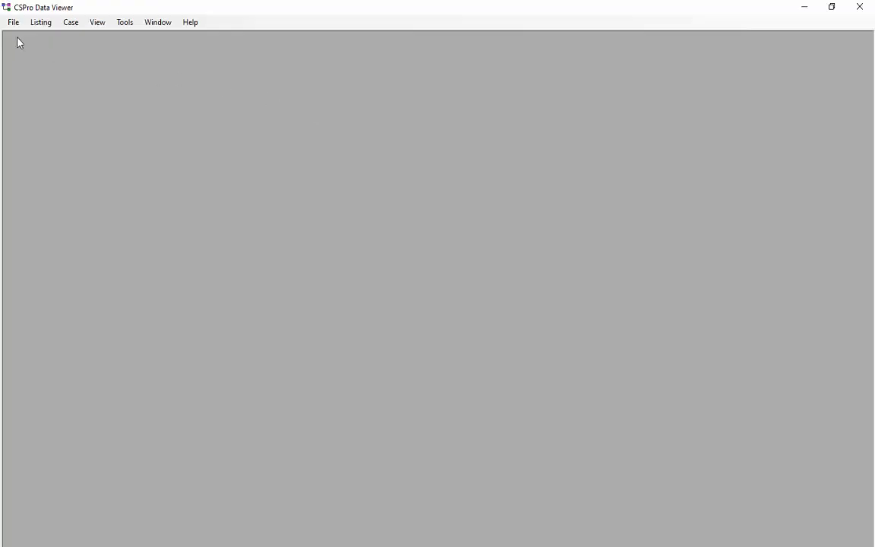
pyautogui.click(13, 22)
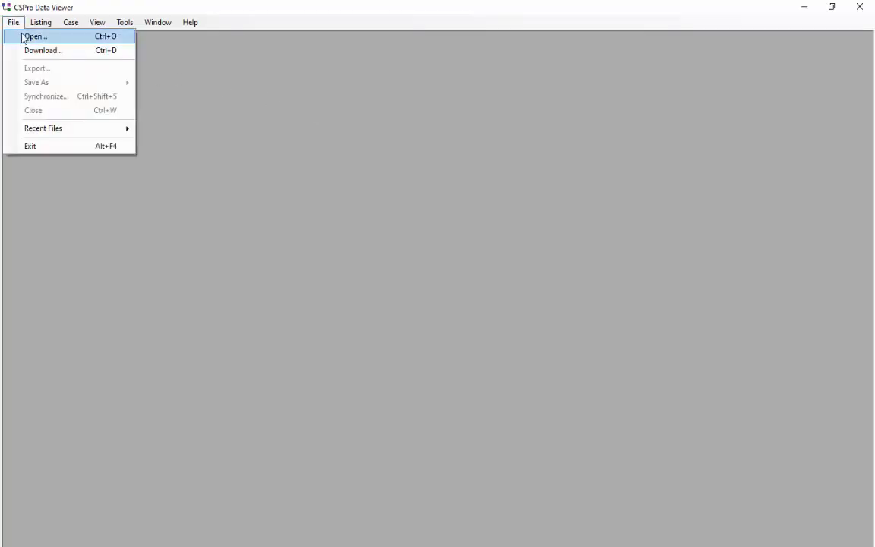
pyautogui.click(23, 37)
pyautogui.doubleClick(140, 148)
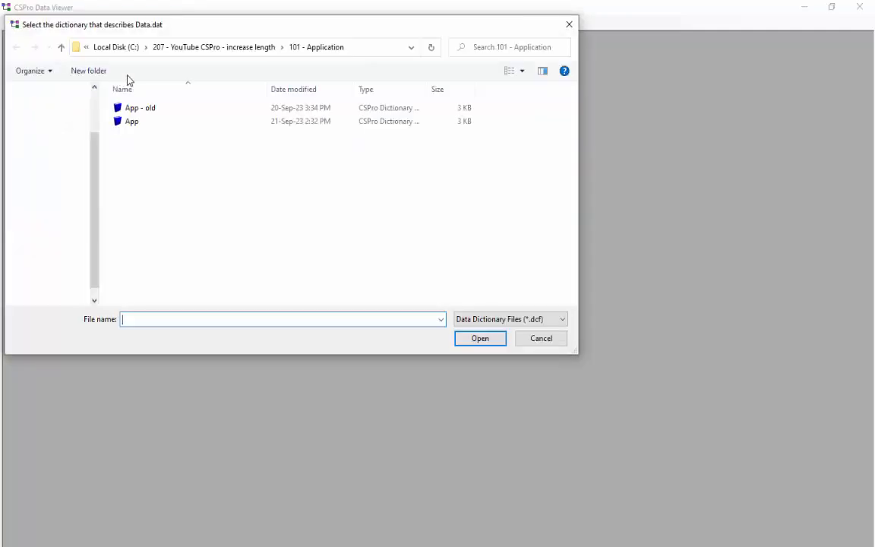
pyautogui.doubleClick(131, 122)
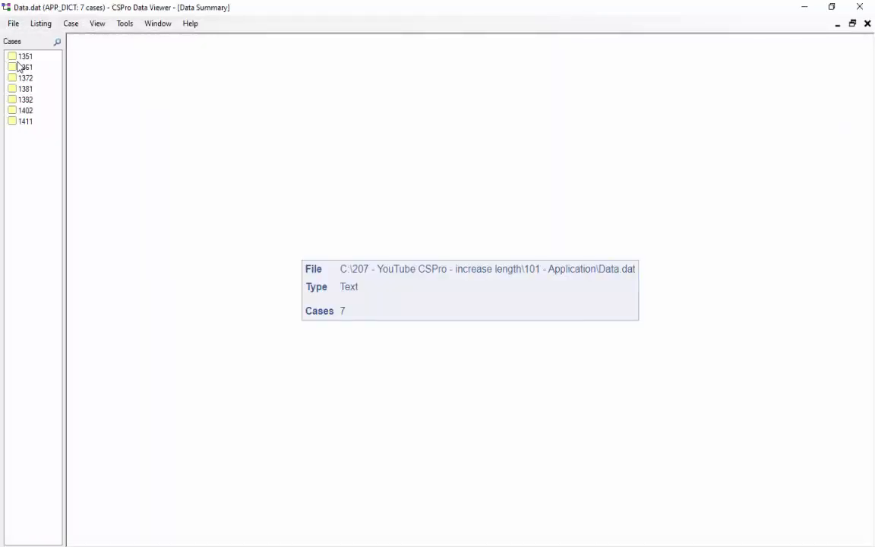
# Examine cases 1351 through 1411 in Data.dat, comparing the original Q2 and Q4 columns with Q2_1 and Q4_1.
pyautogui.click(21, 57)
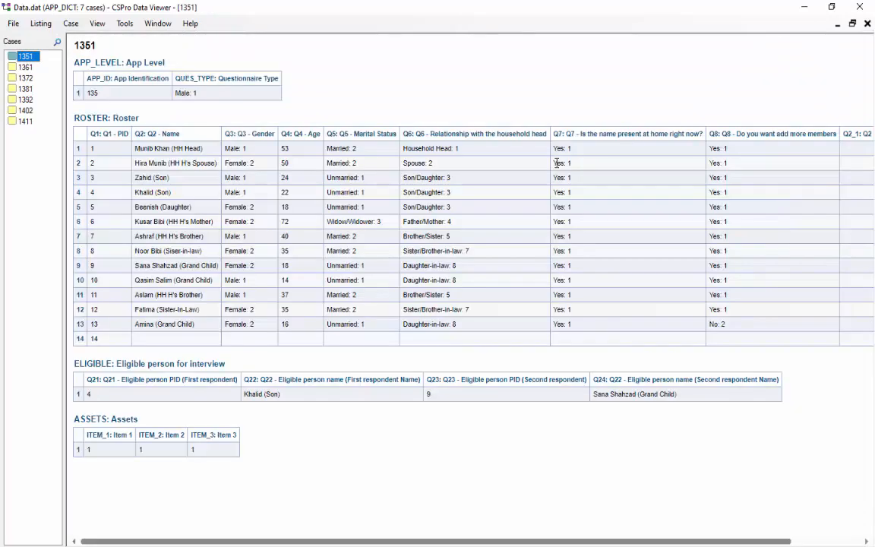
pyautogui.press('Down')
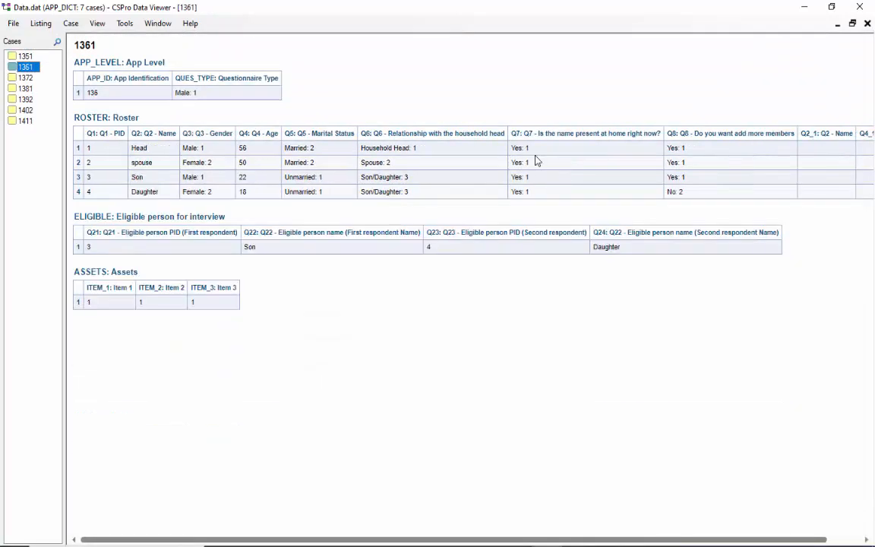
pyautogui.press('Down')
pyautogui.press('Down')
pyautogui.press('Down')
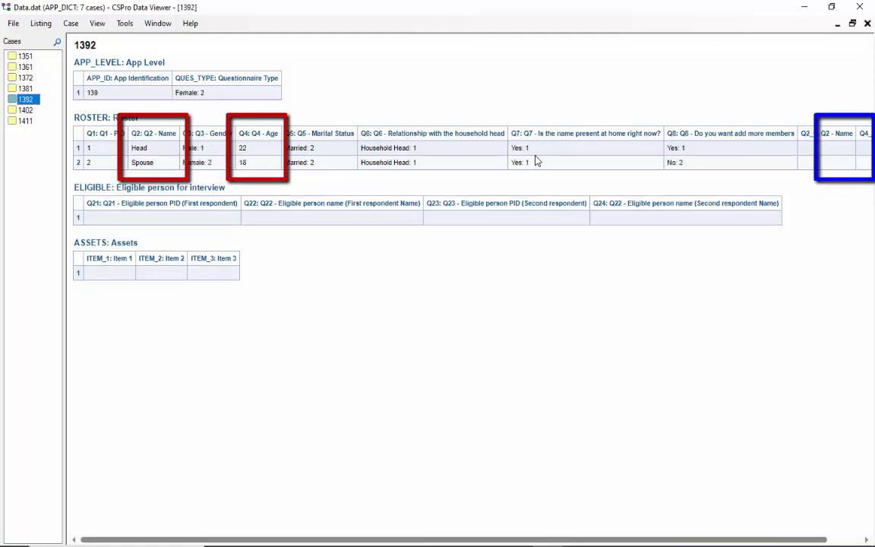
pyautogui.press('Down')
pyautogui.press('Down')
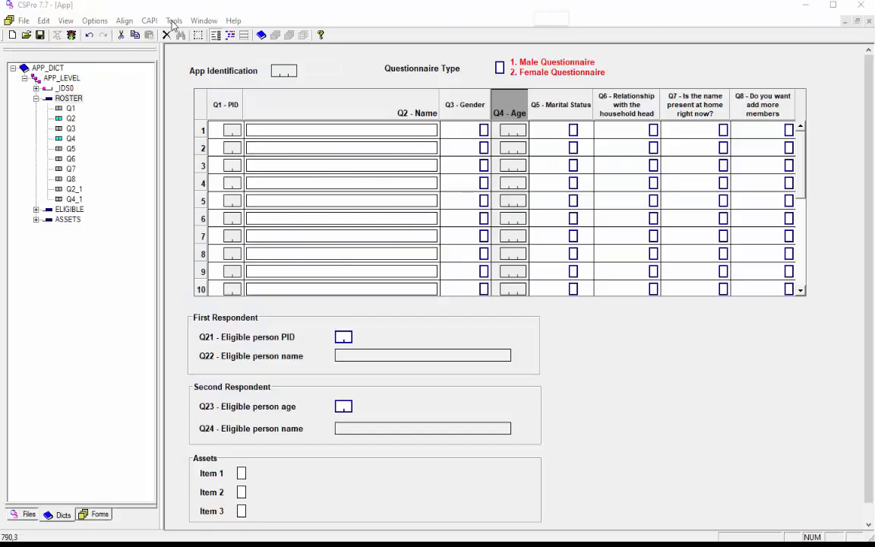
# Start the Reformat Data tool and bring up its help guide.
pyautogui.click(173, 20)
pyautogui.click(220, 160)
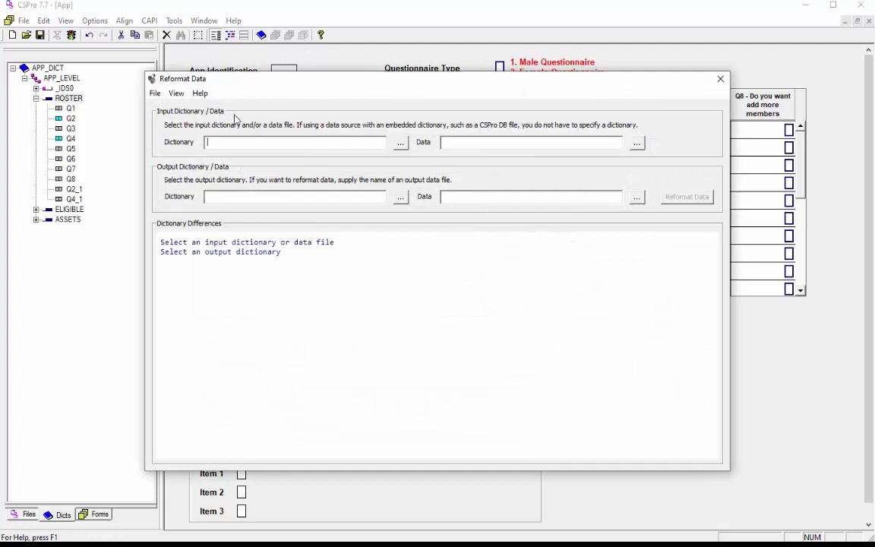
pyautogui.click(204, 96)
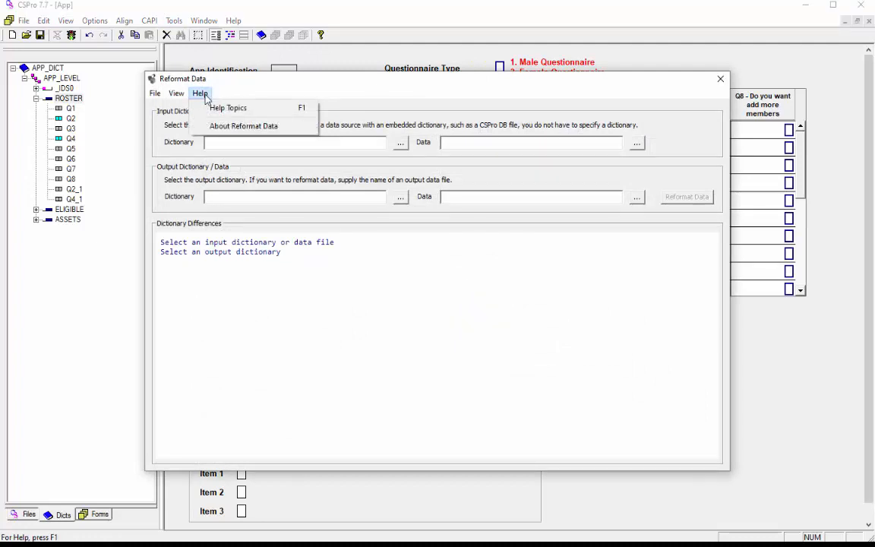
pyautogui.click(216, 112)
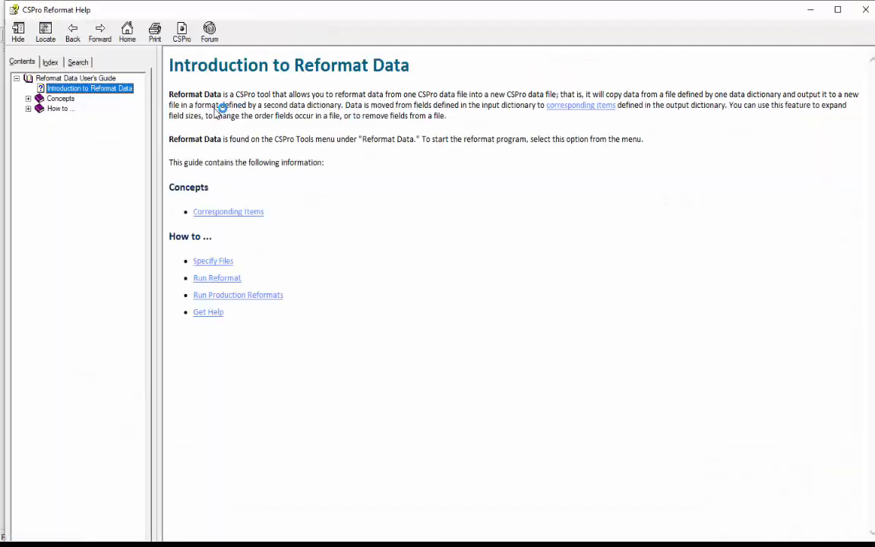
# Review the help topics Specify Files, Run Reformat and Run Production Reformats, returning to the Reformat Data introduction after each.
pyautogui.click(228, 262)
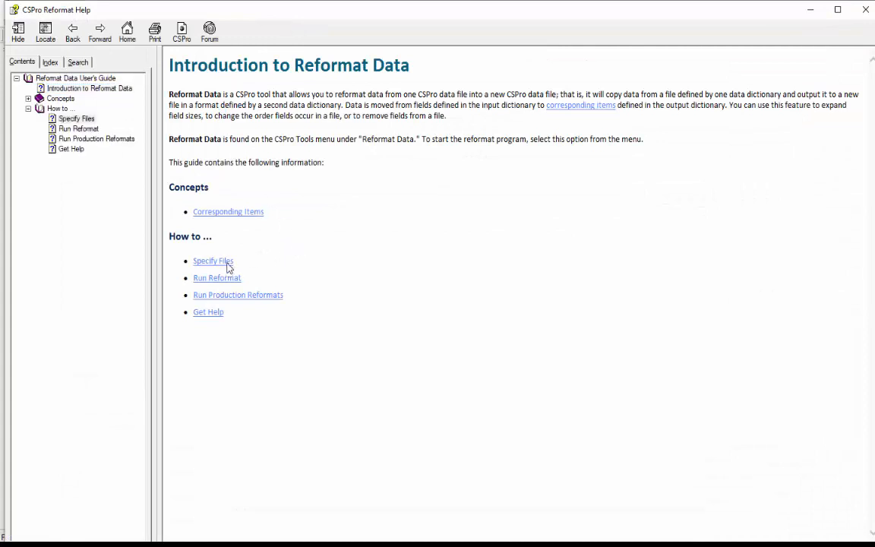
pyautogui.click(73, 33)
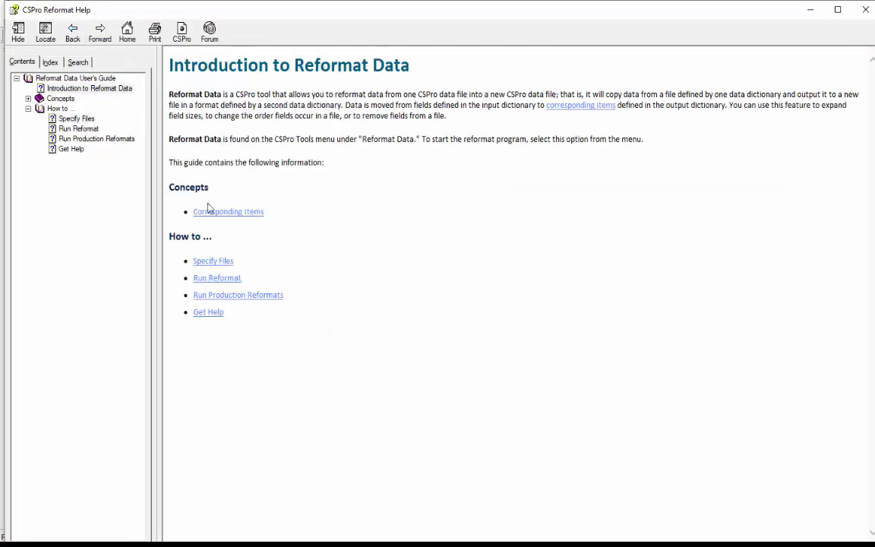
pyautogui.click(228, 279)
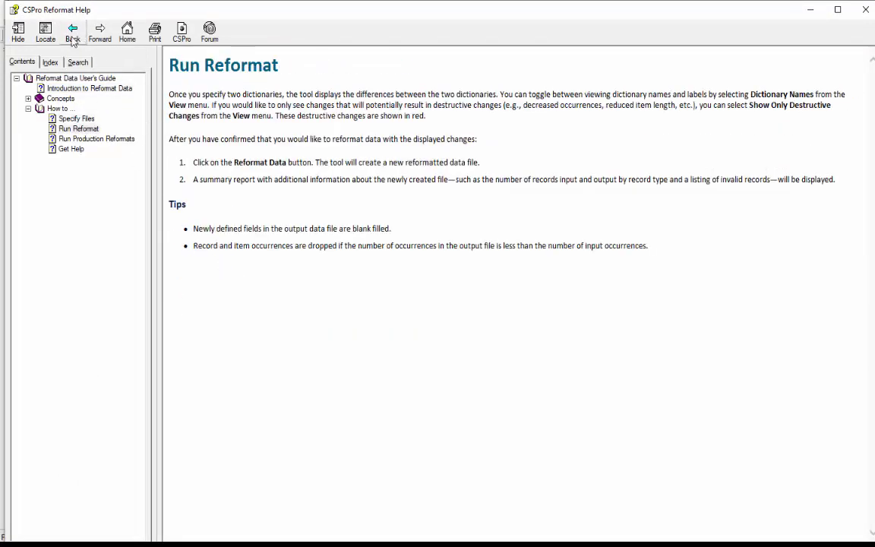
pyautogui.click(72, 38)
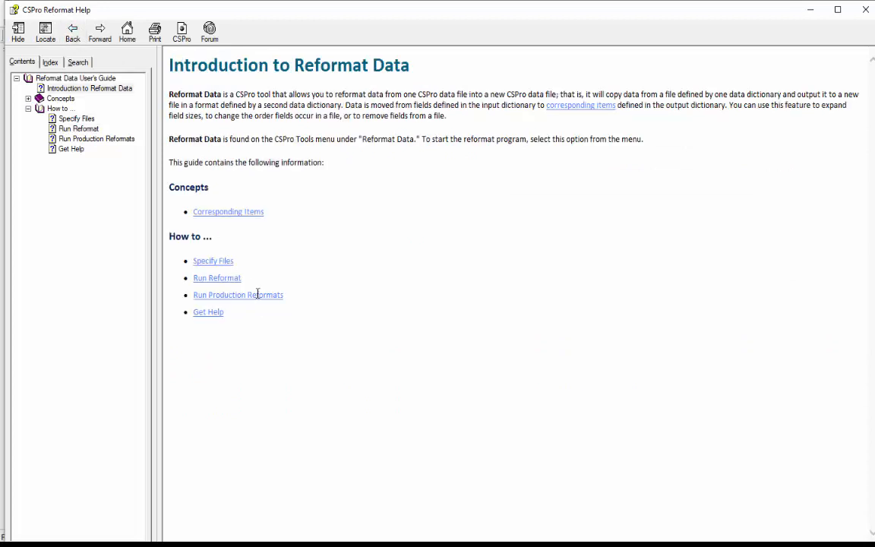
pyautogui.click(256, 295)
pyautogui.click(72, 38)
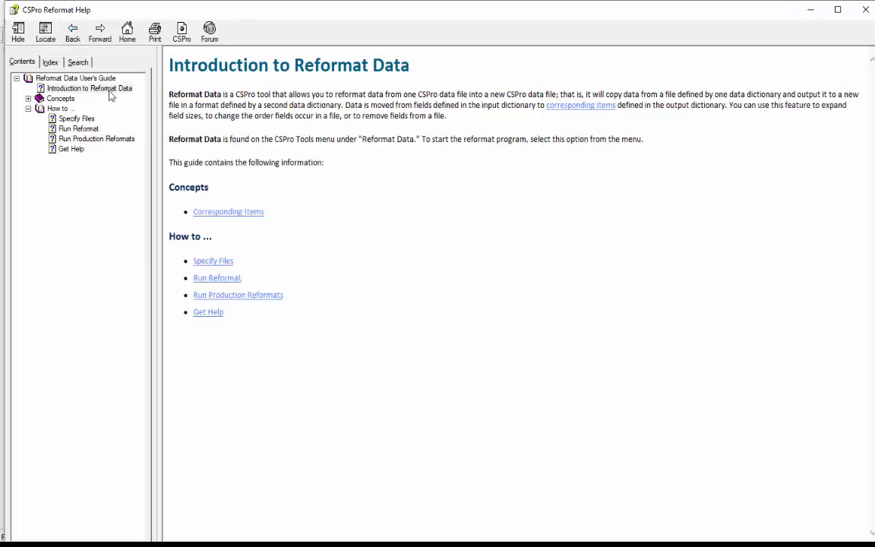